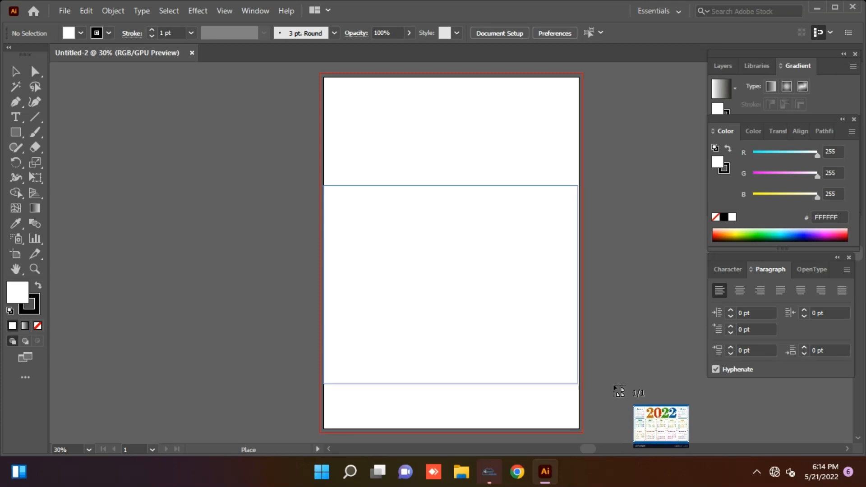
Place the 2022 calendar image across the page's full bleed width and reduce its height from the top edge
{"action": "left_click_drag", "start_coordinate": [624, 396], "coordinate": [583, 388]}
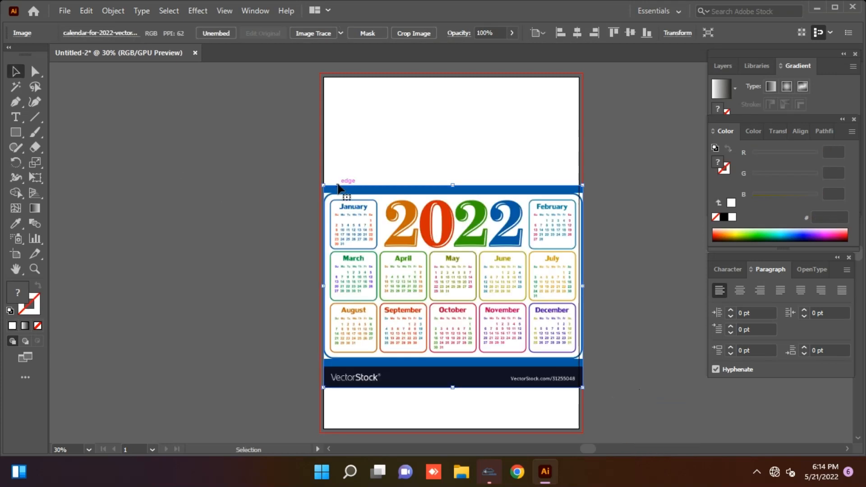
{"action": "left_click_drag", "start_coordinate": [321, 184], "coordinate": [320, 181]}
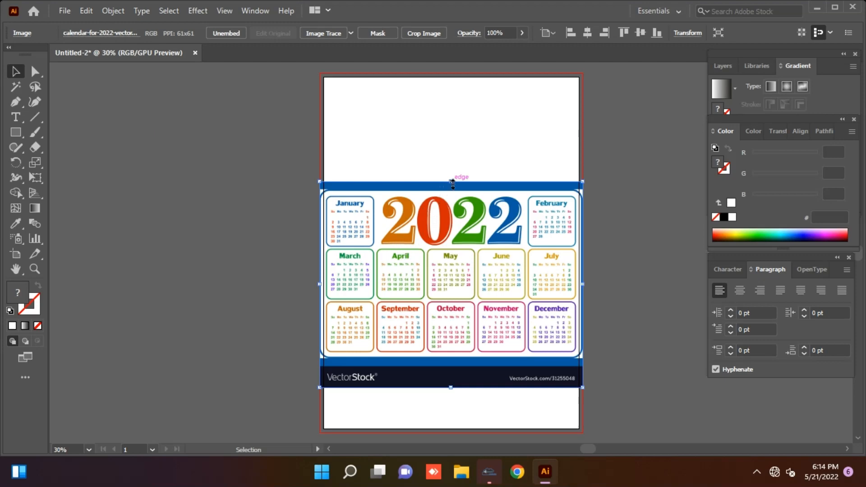
{"action": "left_click_drag", "start_coordinate": [451, 181], "coordinate": [460, 201]}
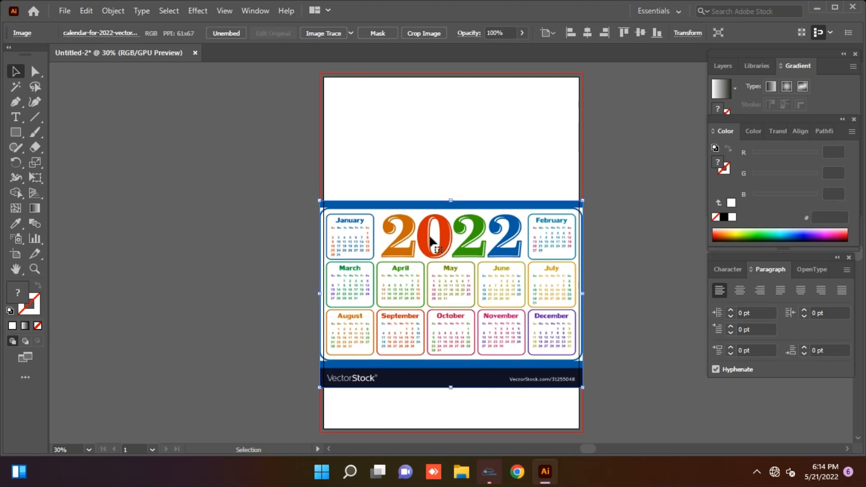
Crop off the calendar's dark VectorStock footer with a rectangular clipping mask about 16.47 by 10.32 in
{"action": "left_click", "coordinate": [15, 133]}
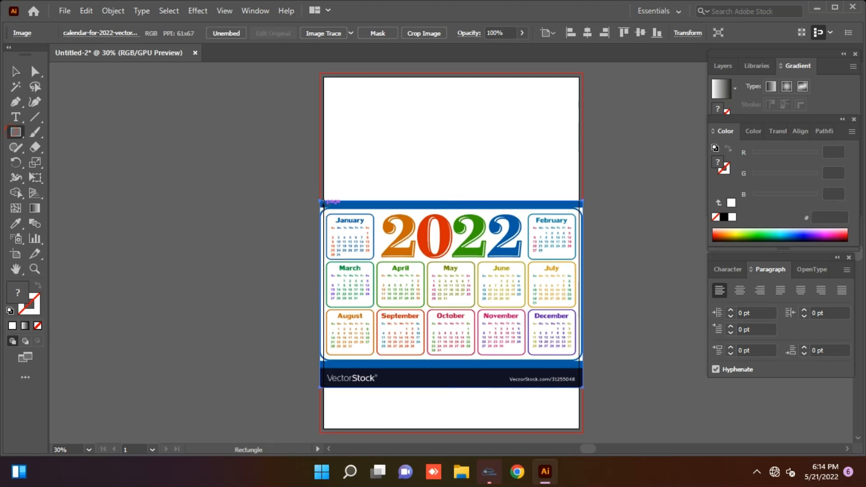
{"action": "left_click_drag", "start_coordinate": [318, 200], "coordinate": [583, 366]}
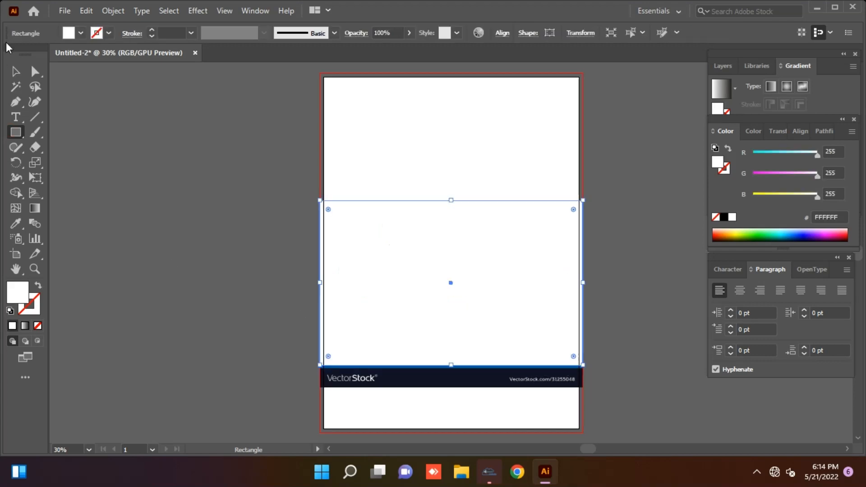
{"action": "left_click", "coordinate": [15, 71]}
{"action": "left_click_drag", "start_coordinate": [312, 174], "coordinate": [407, 256]}
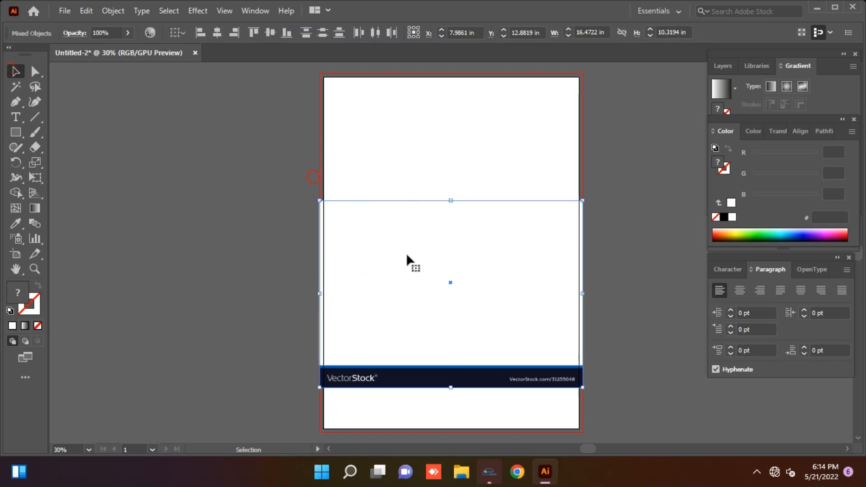
{"action": "right_click", "coordinate": [406, 252]}
{"action": "left_click", "coordinate": [449, 336]}
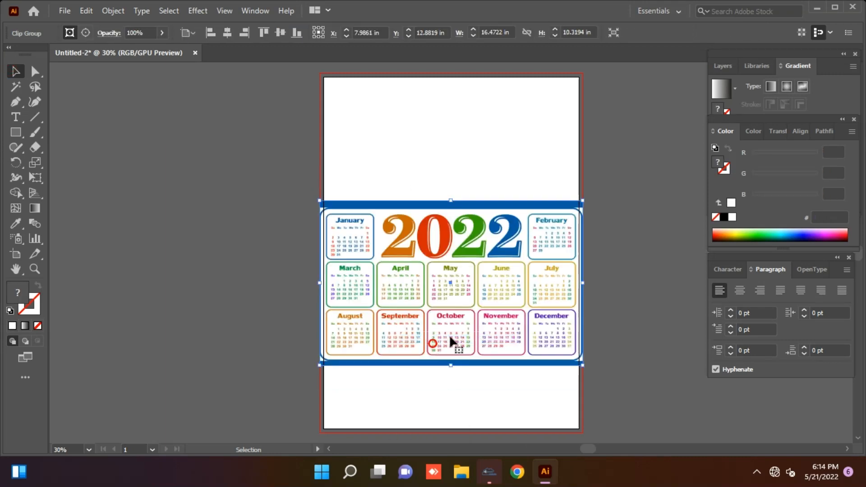
Move the clipped calendar to the lower part of the page, centred horizontally and aligned to the bottom
{"action": "left_click", "coordinate": [591, 239]}
{"action": "left_click_drag", "start_coordinate": [494, 241], "coordinate": [215, 221]}
{"action": "left_click_drag", "start_coordinate": [336, 262], "coordinate": [501, 323]}
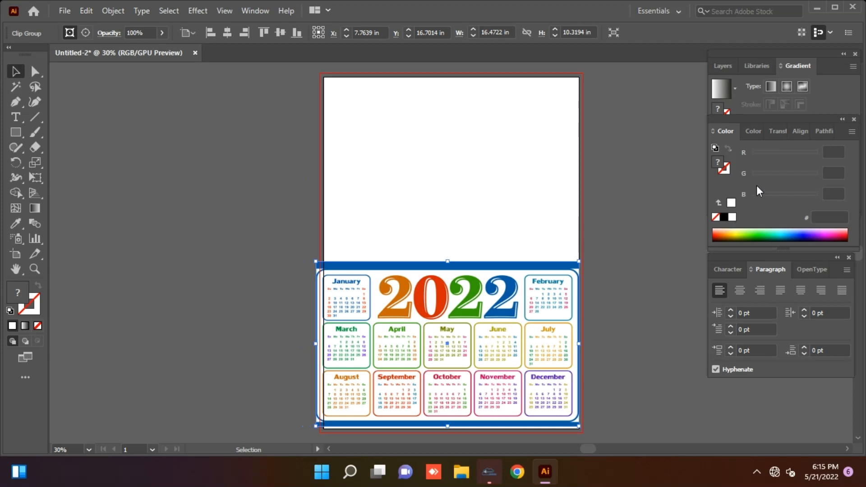
{"action": "left_click", "coordinate": [227, 34]}
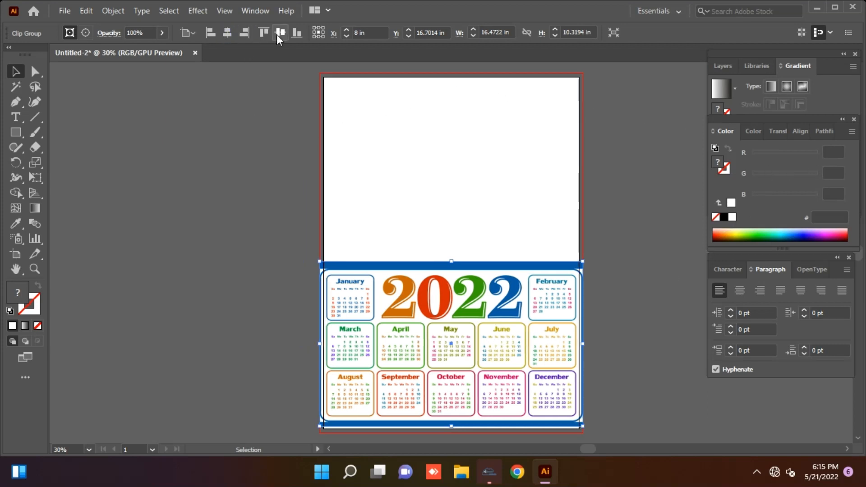
{"action": "left_click", "coordinate": [296, 33]}
{"action": "left_click", "coordinate": [242, 128]}
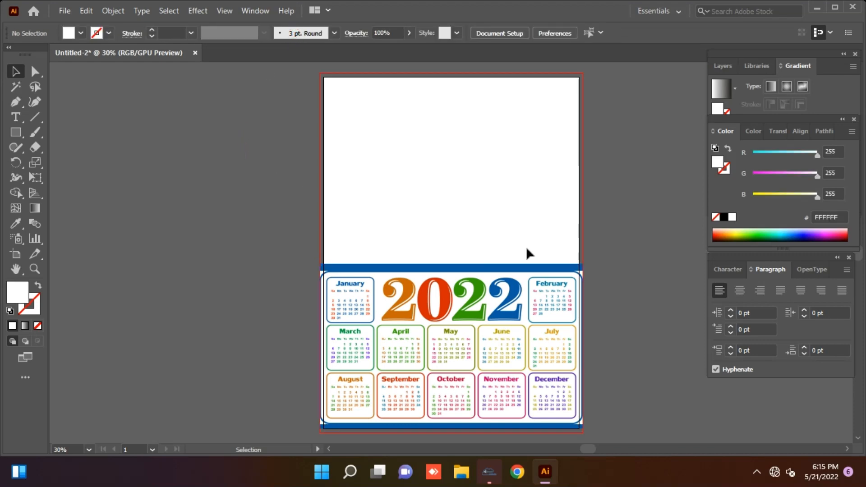
Draw a full-bleed-width rectangle over the upper part of the page and fill it with dark blue 000066
{"action": "left_click", "coordinate": [15, 132]}
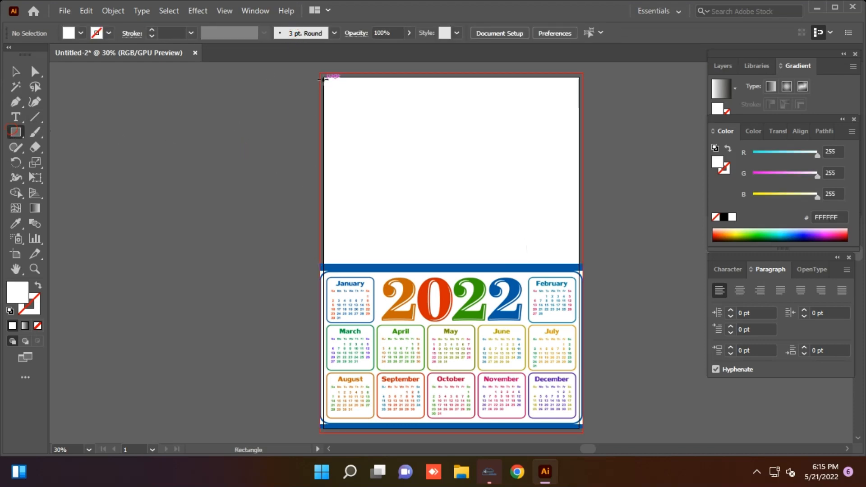
{"action": "left_click_drag", "start_coordinate": [320, 71], "coordinate": [583, 241]}
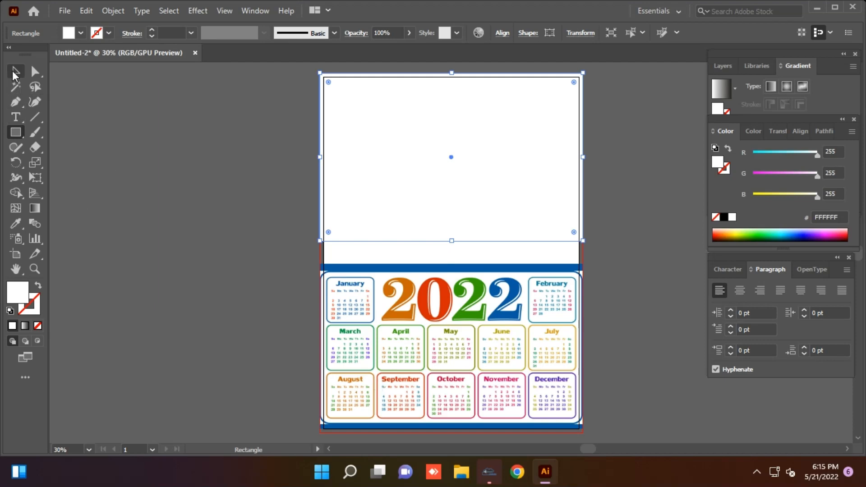
{"action": "left_click", "coordinate": [15, 72]}
{"action": "left_click_drag", "start_coordinate": [770, 153], "coordinate": [778, 196]}
{"action": "left_click", "coordinate": [803, 239]}
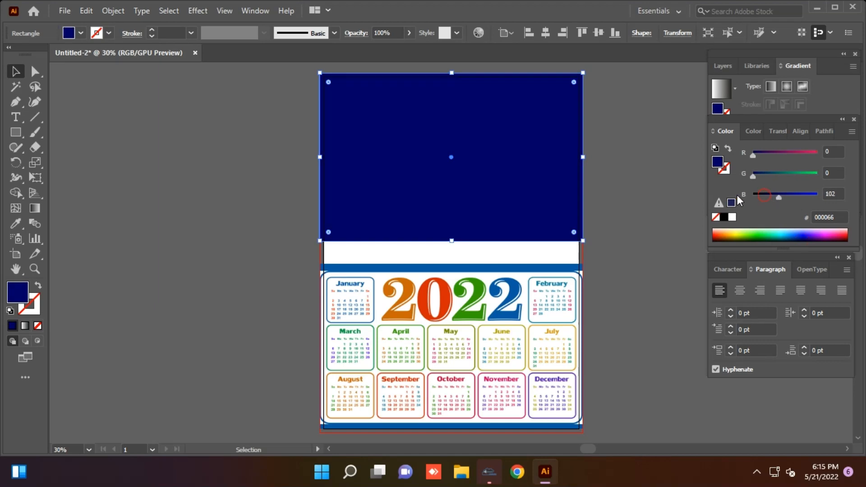
Move the calendar off the page to its left and draw two opposing 45-degree lines across the blue rectangle's upper corners
{"action": "left_click_drag", "start_coordinate": [507, 321], "coordinate": [117, 272]}
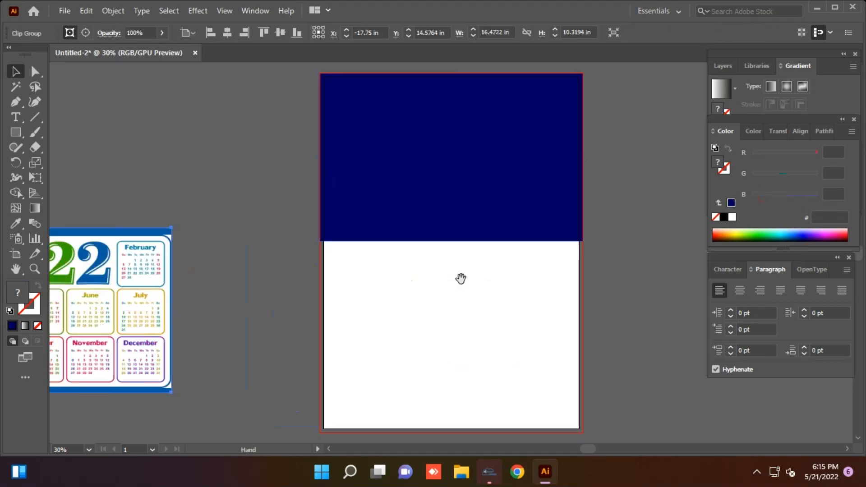
{"action": "left_click_drag", "start_coordinate": [461, 278], "coordinate": [439, 317]}
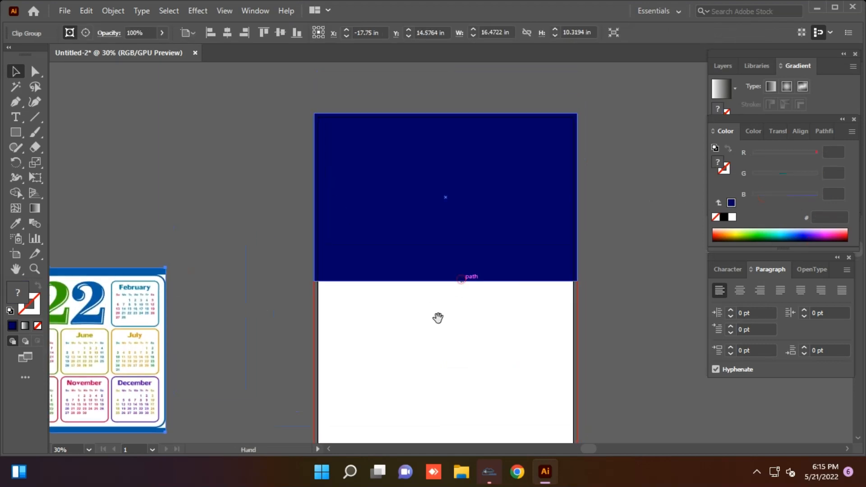
{"action": "left_click", "coordinate": [36, 116]}
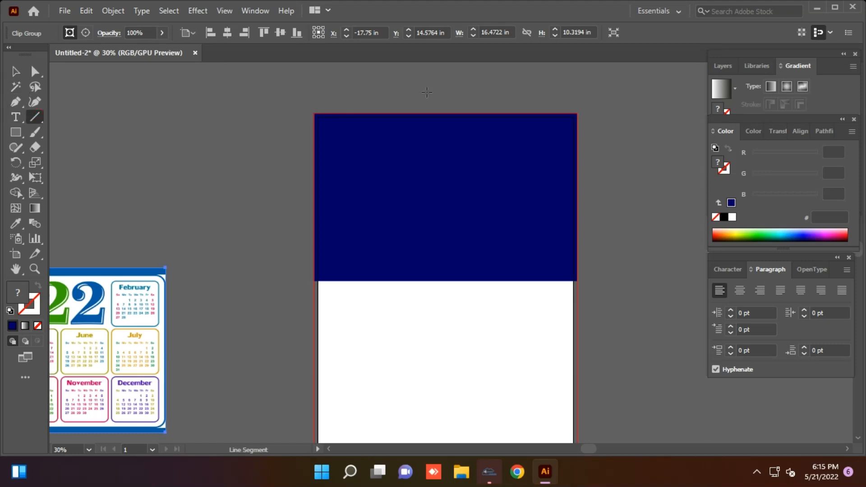
{"action": "left_click_drag", "start_coordinate": [426, 92], "coordinate": [256, 263]}
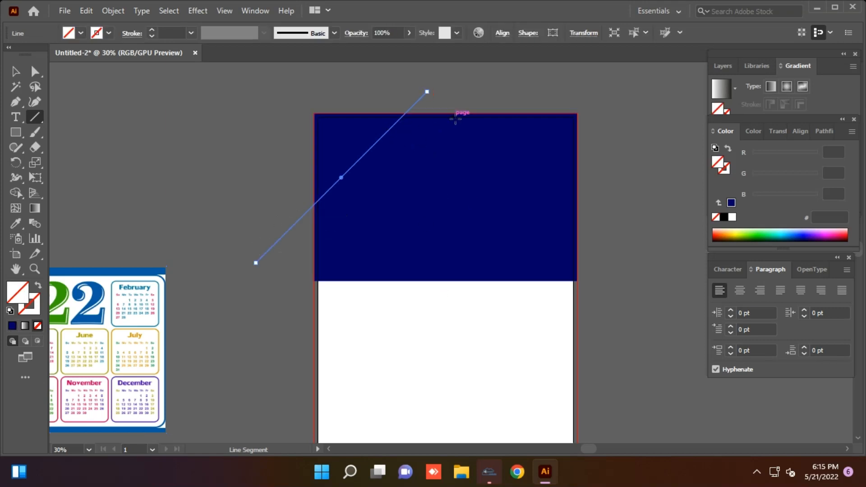
{"action": "mouse_move", "coordinate": [478, 95]}
{"action": "left_mouse_down"}
{"action": "mouse_move", "coordinate": [681, 252]}
{"action": "mouse_move", "coordinate": [648, 265]}
{"action": "left_mouse_up"}
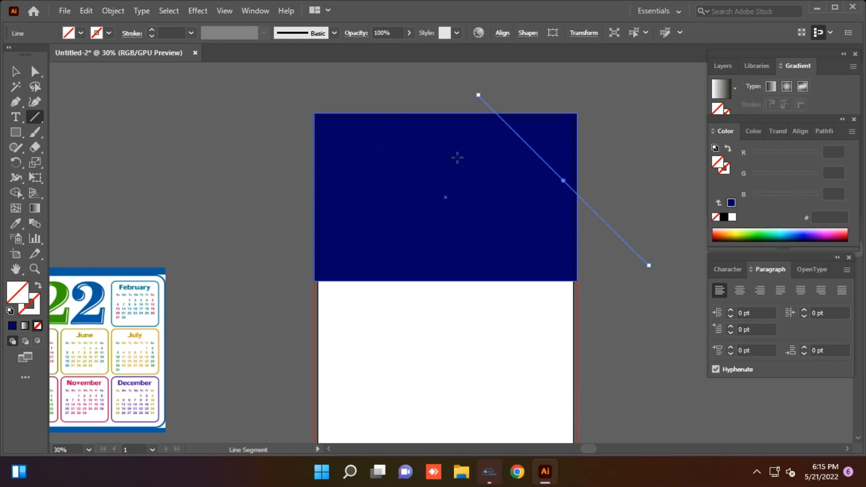
Try a 10 pt and a 20 pt black stroke on the two diagonal lines
{"action": "left_click", "coordinate": [16, 71]}
{"action": "left_click_drag", "start_coordinate": [328, 70], "coordinate": [524, 112]}
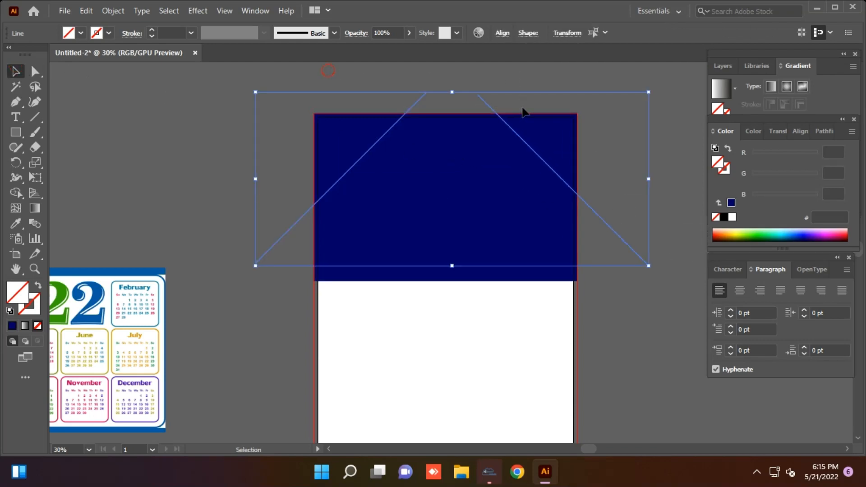
{"action": "left_click", "coordinate": [152, 29]}
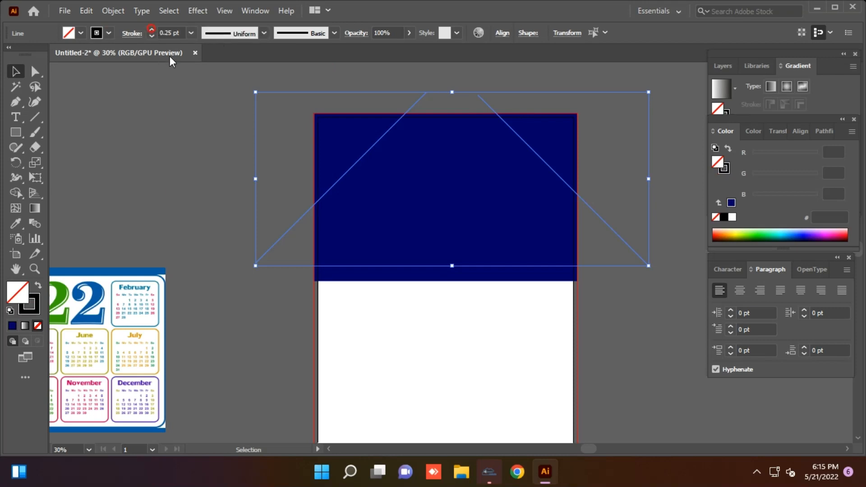
{"action": "left_click", "coordinate": [179, 32]}
{"action": "type", "text": "10"}
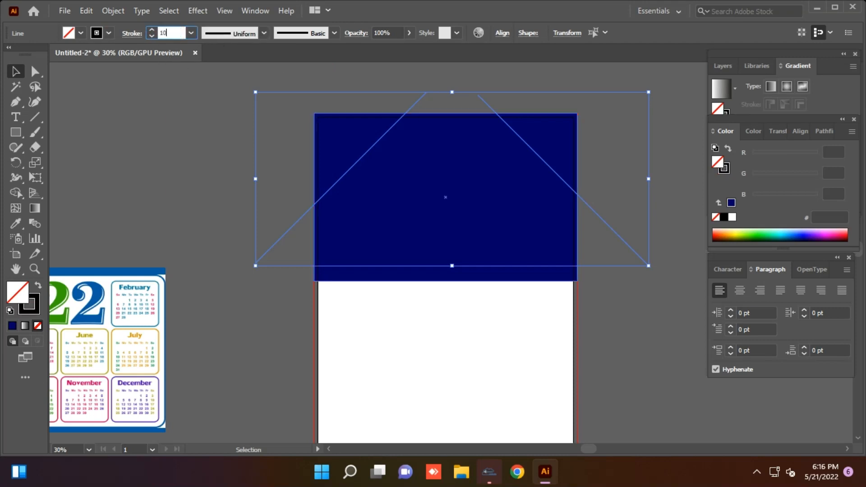
{"action": "key", "text": "Return"}
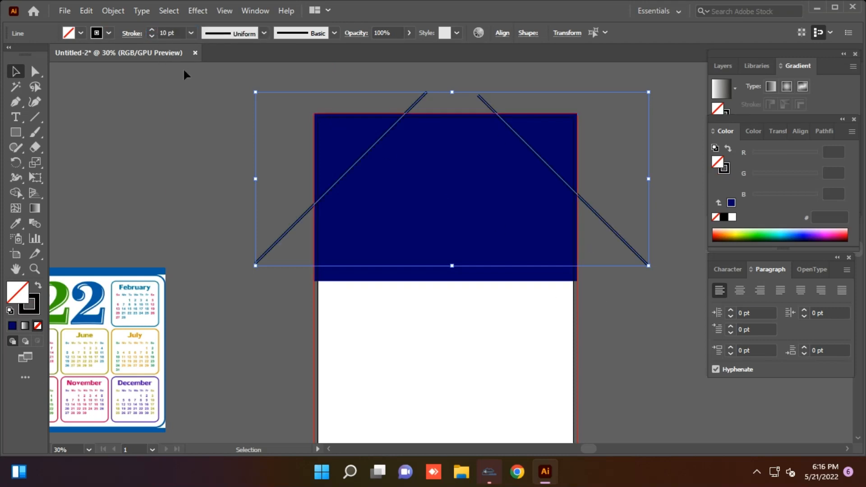
{"action": "left_click_drag", "start_coordinate": [176, 32], "coordinate": [148, 35]}
{"action": "type", "text": "20"}
{"action": "key", "text": "Return"}
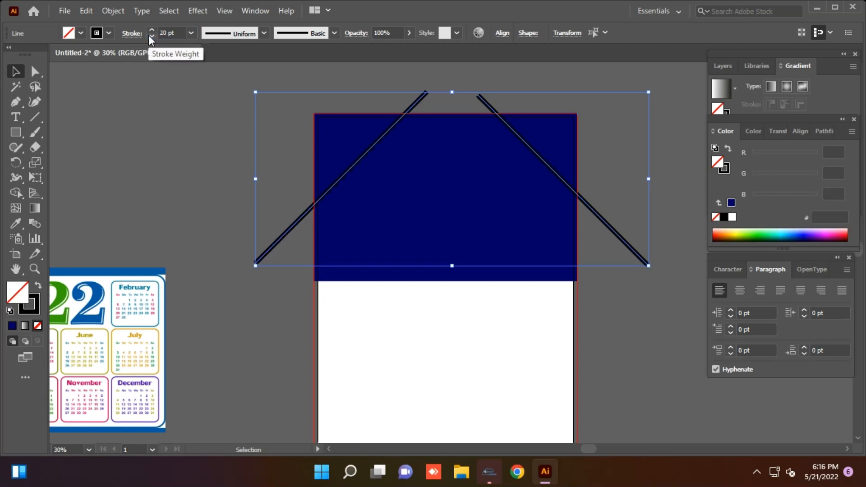
{"action": "left_click", "coordinate": [100, 86]}
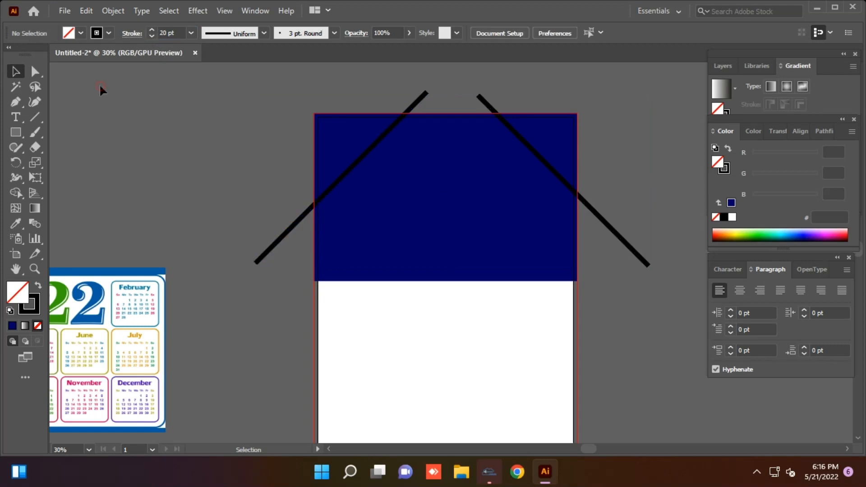
Set the stroke weight of both diagonal lines to 25 pt
{"action": "left_click_drag", "start_coordinate": [396, 84], "coordinate": [496, 93]}
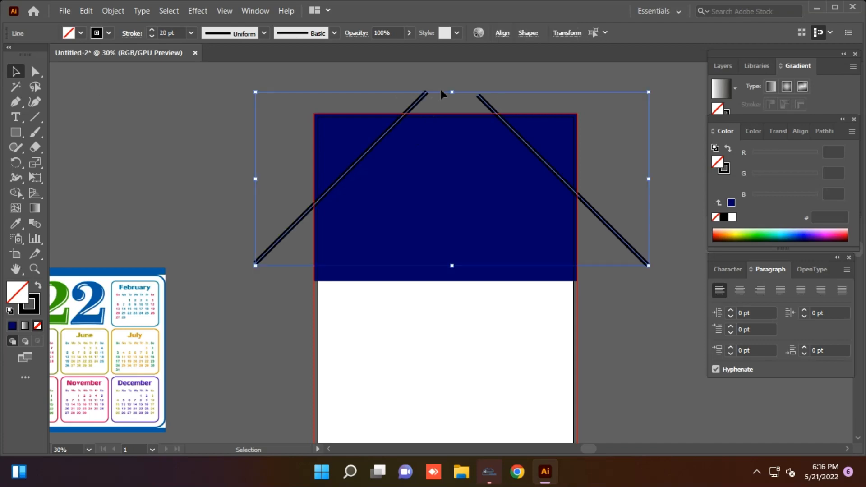
{"action": "left_click", "coordinate": [174, 28]}
{"action": "type", "text": "25"}
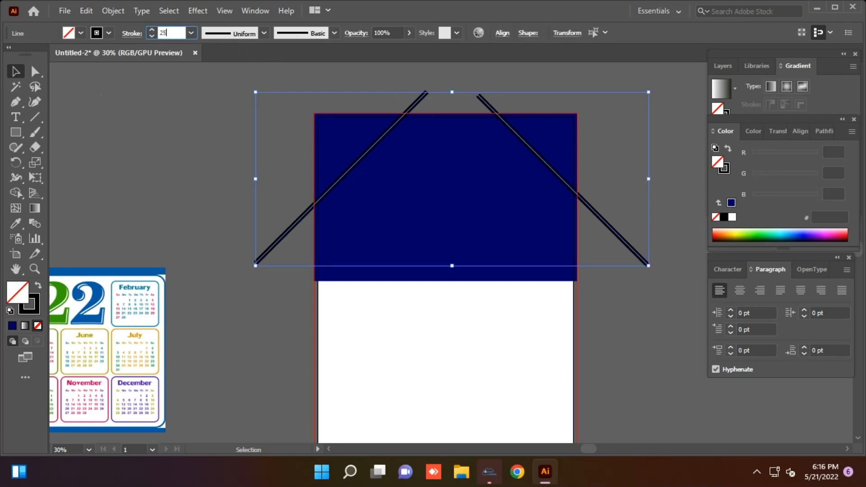
{"action": "key", "text": "Return"}
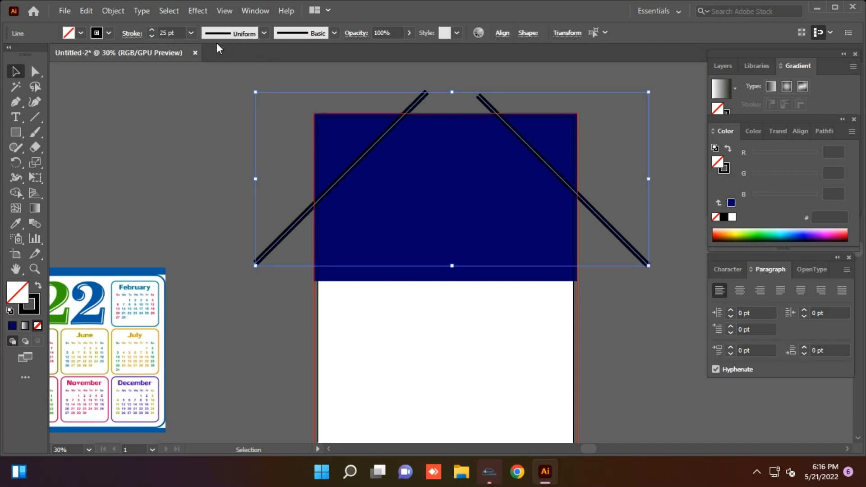
{"action": "left_click", "coordinate": [215, 127]}
Draw further 45-degree lines parallel and perpendicular to the two diagonals, dividing the blue rectangle into diamond-like panels
{"action": "left_click", "coordinate": [35, 118]}
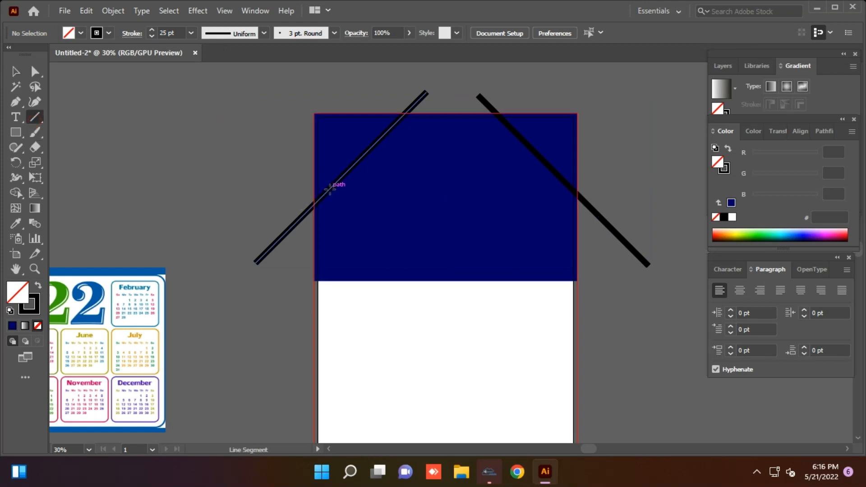
{"action": "left_click_drag", "start_coordinate": [329, 189], "coordinate": [451, 311]}
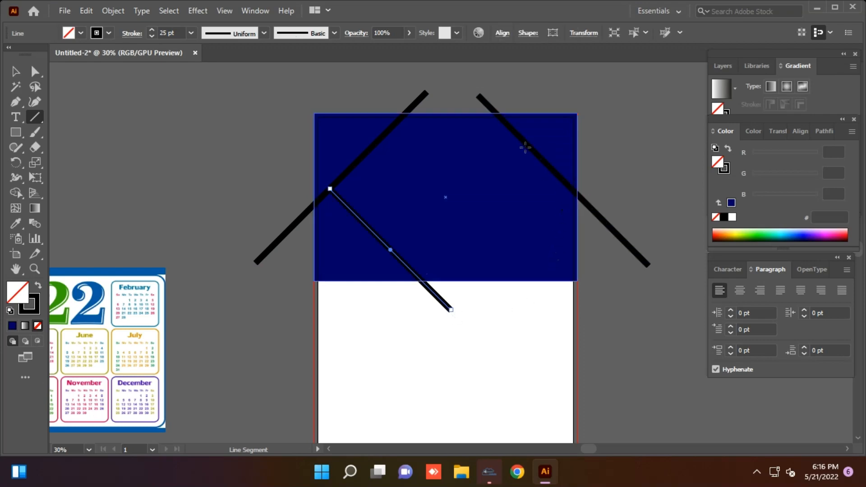
{"action": "left_click_drag", "start_coordinate": [524, 142], "coordinate": [473, 196]}
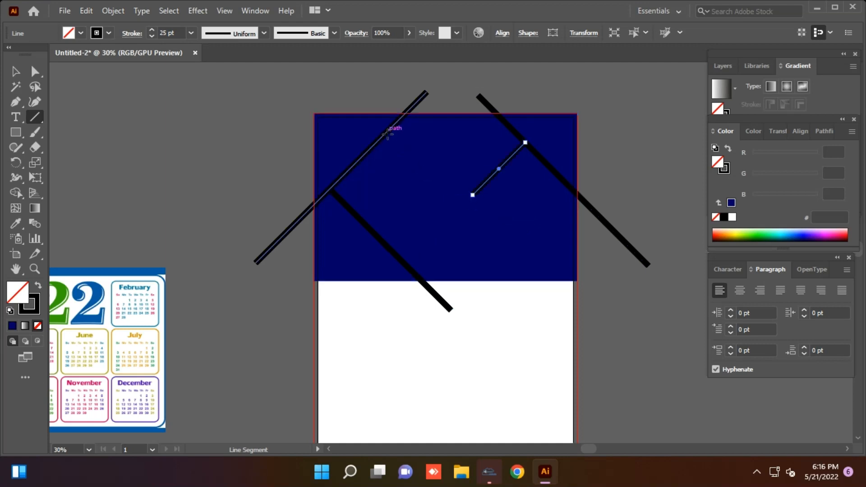
{"action": "left_click_drag", "start_coordinate": [387, 132], "coordinate": [578, 321]}
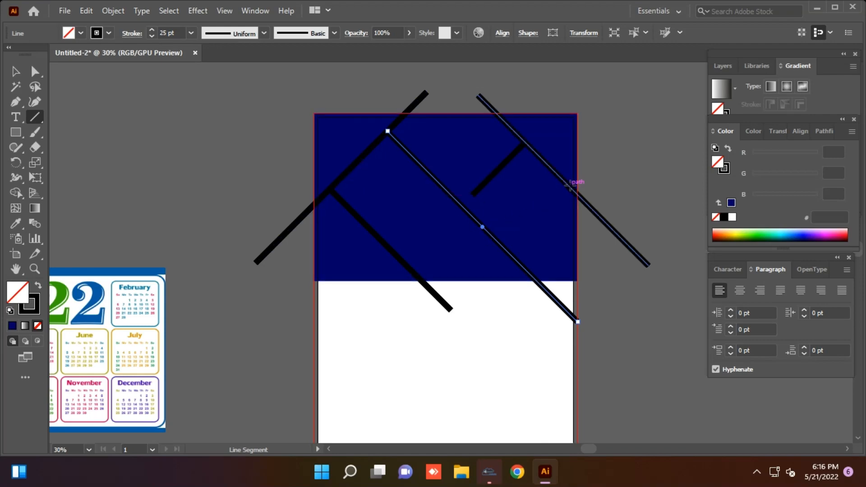
{"action": "left_click_drag", "start_coordinate": [569, 185], "coordinate": [517, 258]}
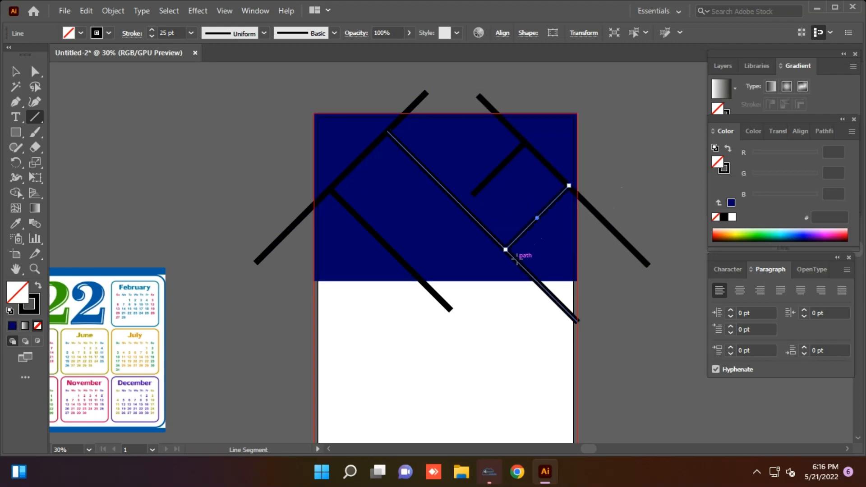
{"action": "left_click_drag", "start_coordinate": [470, 217], "coordinate": [414, 273]}
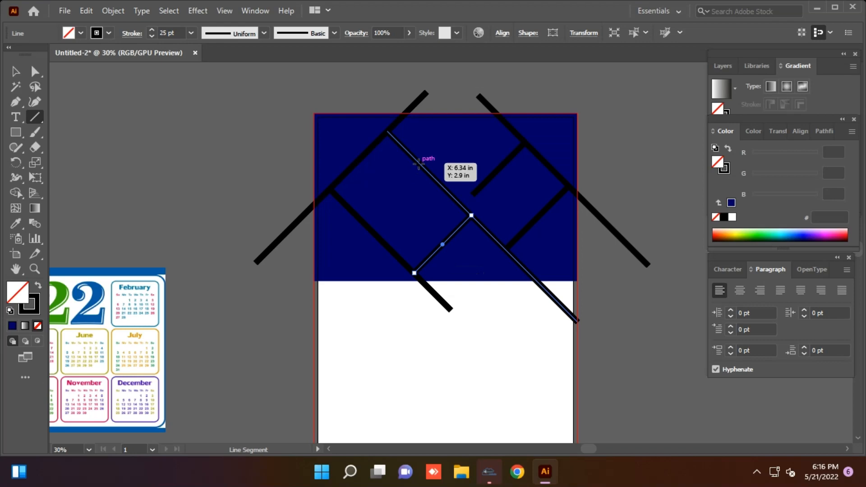
{"action": "mouse_move", "coordinate": [418, 164]}
{"action": "left_mouse_down"}
{"action": "mouse_move", "coordinate": [362, 221]}
{"action": "mouse_move", "coordinate": [378, 238]}
{"action": "mouse_move", "coordinate": [312, 323]}
{"action": "left_mouse_up"}
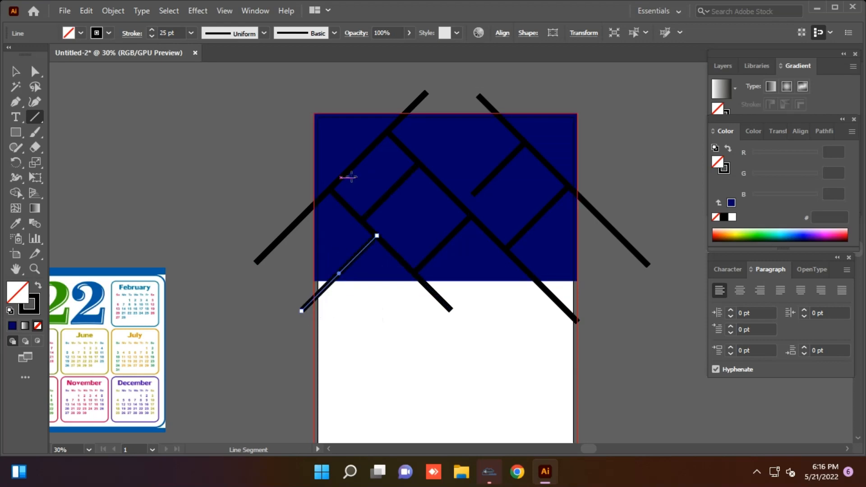
{"action": "left_click_drag", "start_coordinate": [314, 137], "coordinate": [348, 170]}
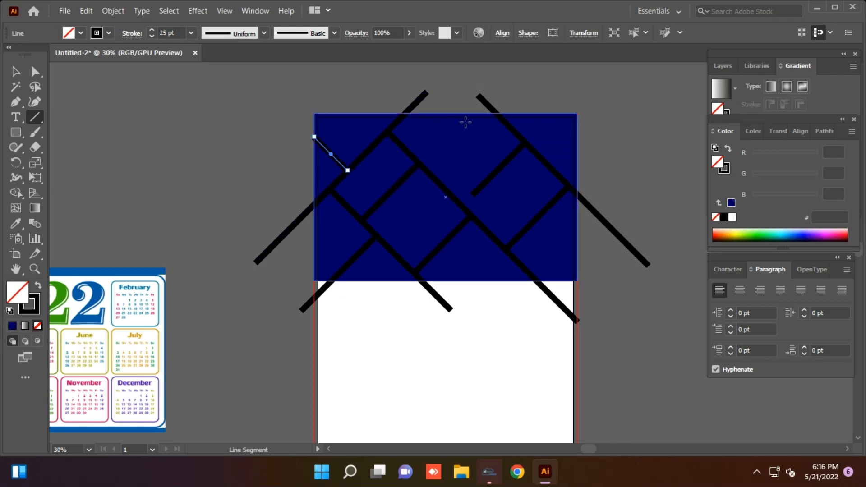
Extend the short line branching from the right-hand diagonal so that it meets the long central diagonal
{"action": "key", "text": "v"}
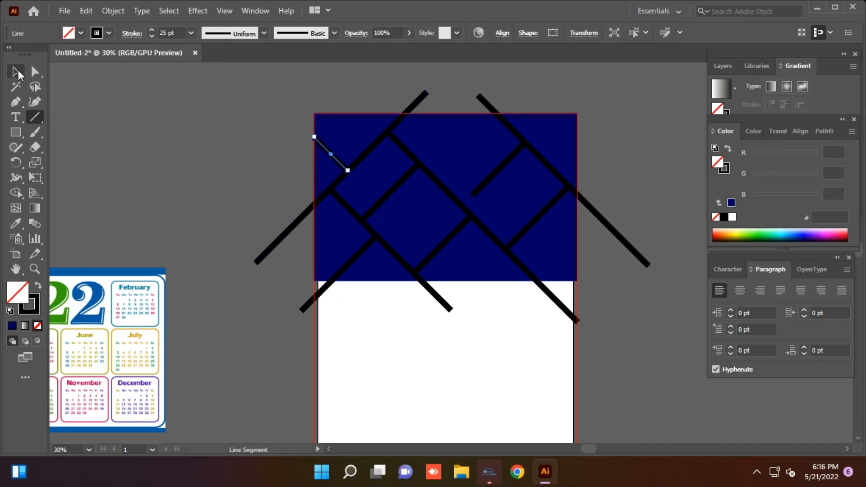
{"action": "left_click", "coordinate": [480, 187]}
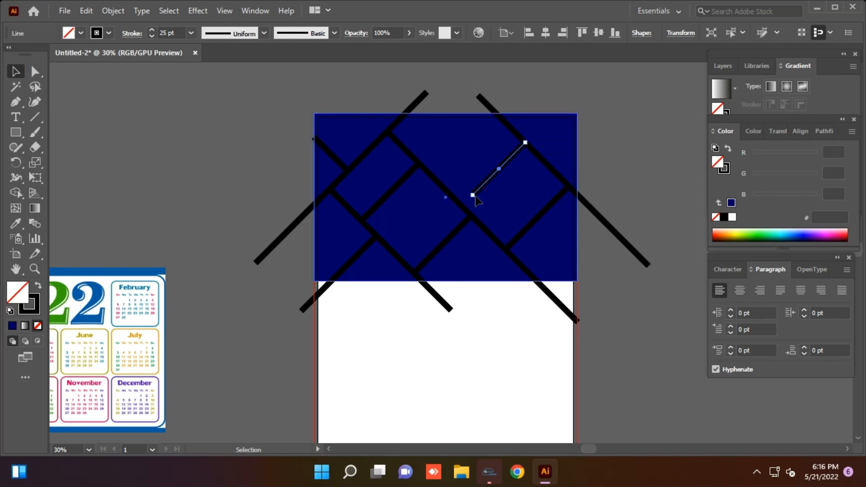
{"action": "left_click_drag", "start_coordinate": [473, 194], "coordinate": [466, 206]}
{"action": "left_click", "coordinate": [635, 187]}
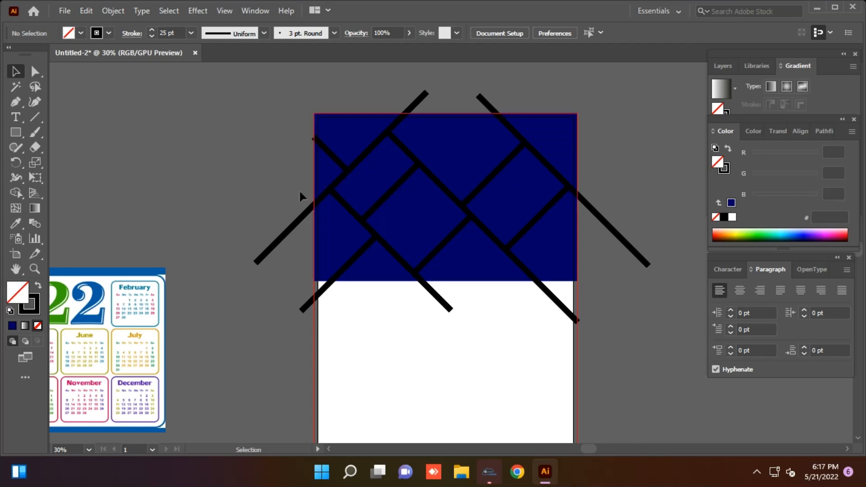
Draw a 45-degree line from the upper part of the long central diagonal up past the rectangle's top edge
{"action": "left_click", "coordinate": [36, 116]}
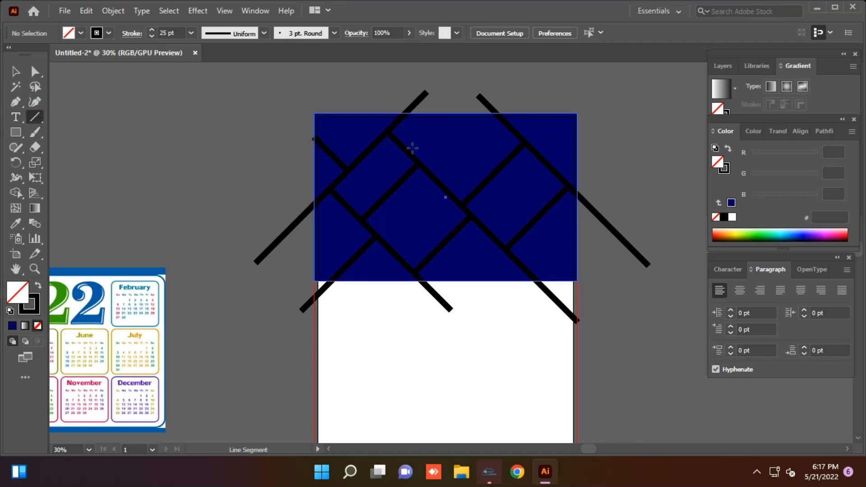
{"action": "mouse_move", "coordinate": [331, 154]}
{"action": "left_mouse_down"}
{"action": "mouse_move", "coordinate": [416, 154]}
{"action": "mouse_move", "coordinate": [545, 110]}
{"action": "mouse_move", "coordinate": [517, 102]}
{"action": "left_mouse_up"}
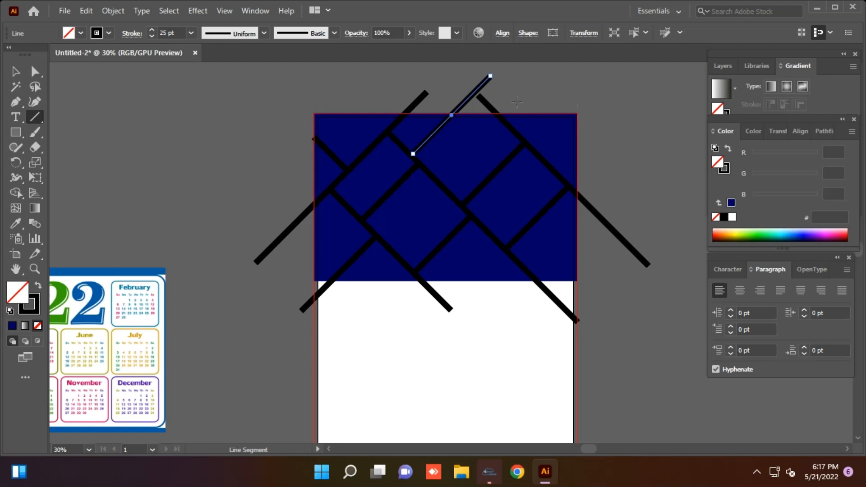
{"action": "left_click", "coordinate": [16, 70]}
{"action": "left_click", "coordinate": [176, 102]}
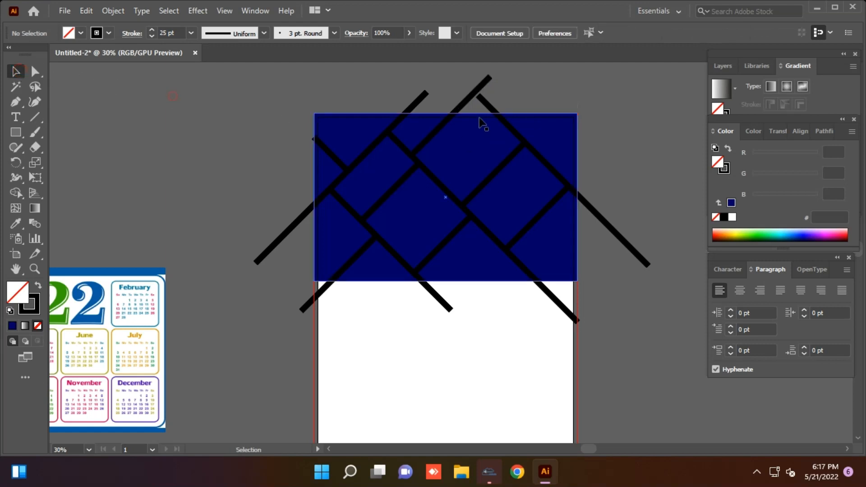
Select all lines sharing the same fill and stroke and convert them to filled shapes with Outline Stroke
{"action": "left_click", "coordinate": [424, 97]}
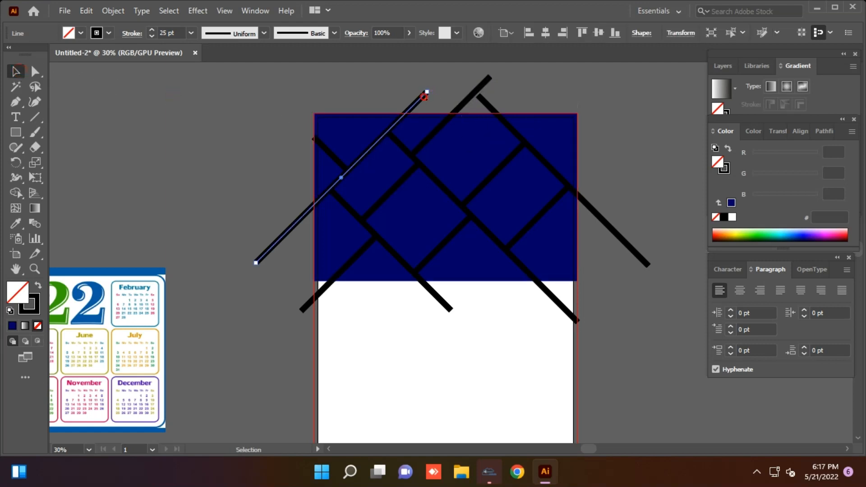
{"action": "left_click", "coordinate": [169, 10]}
{"action": "mouse_move", "coordinate": [189, 134]}
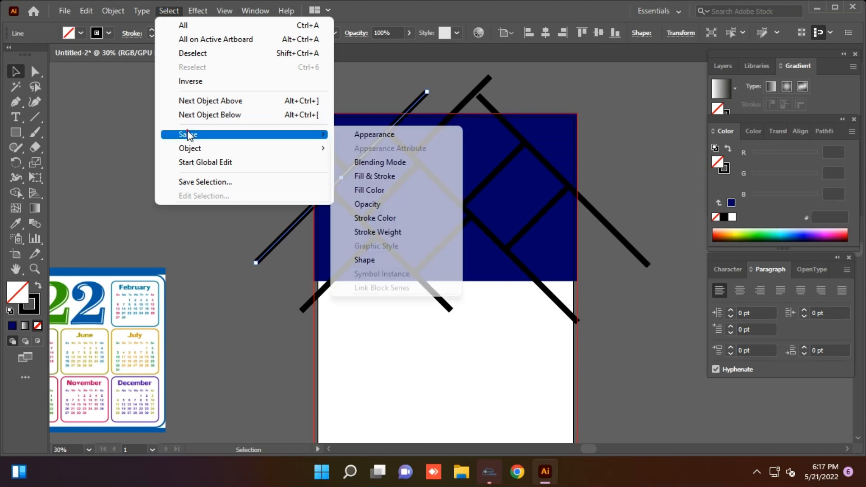
{"action": "left_click", "coordinate": [392, 177]}
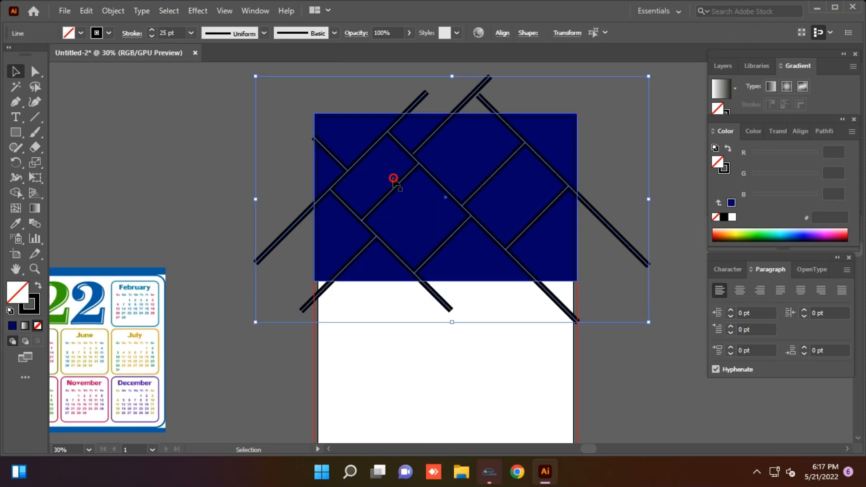
{"action": "left_click", "coordinate": [111, 10]}
{"action": "mouse_move", "coordinate": [180, 313]}
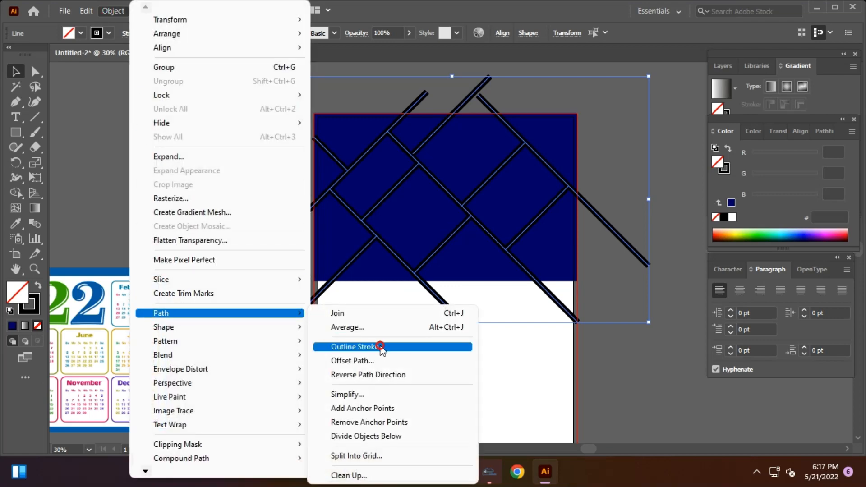
{"action": "left_click", "coordinate": [380, 347]}
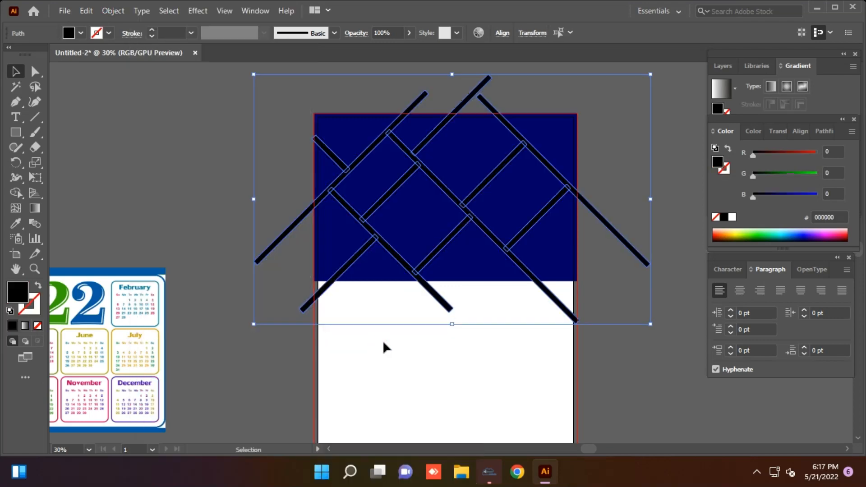
Add the blue rectangle to the selection and use the Shape Builder to remove all band ends projecting beyond it
{"action": "left_click", "coordinate": [342, 130], "text": "shift"}
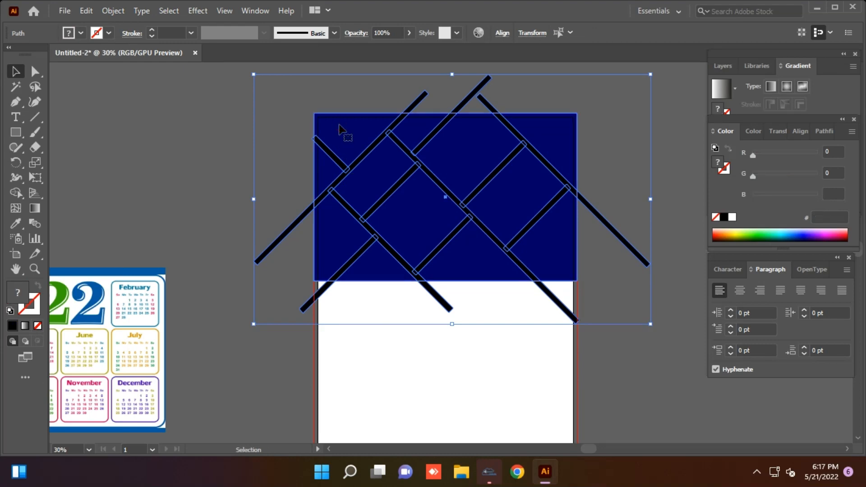
{"action": "left_click", "coordinate": [15, 193]}
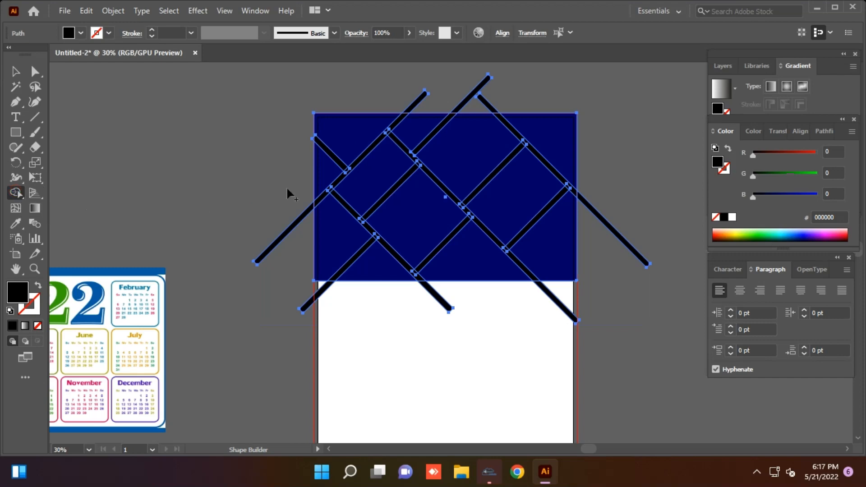
{"action": "left_click_drag", "start_coordinate": [289, 202], "coordinate": [294, 266], "text": "alt"}
{"action": "left_click_drag", "start_coordinate": [301, 275], "coordinate": [321, 308], "text": "alt"}
{"action": "mouse_move", "coordinate": [385, 307]}
{"action": "left_mouse_down", "text": "alt"}
{"action": "mouse_move", "coordinate": [574, 308]}
{"action": "mouse_move", "coordinate": [636, 190]}
{"action": "left_mouse_up", "text": "alt"}
{"action": "mouse_move", "coordinate": [502, 91]}
{"action": "left_mouse_down", "text": "alt"}
{"action": "mouse_move", "coordinate": [477, 107]}
{"action": "mouse_move", "coordinate": [450, 94]}
{"action": "mouse_move", "coordinate": [422, 105]}
{"action": "mouse_move", "coordinate": [306, 97]}
{"action": "left_mouse_up", "text": "alt"}
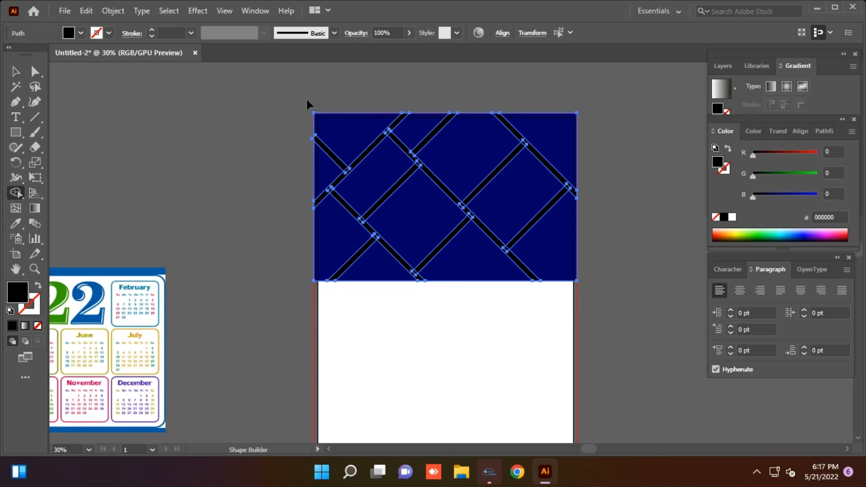
Cut the bands in the left half and the long central diagonal out of the blue rectangle with the Shape Builder
{"action": "left_click", "coordinate": [323, 151], "text": "alt"}
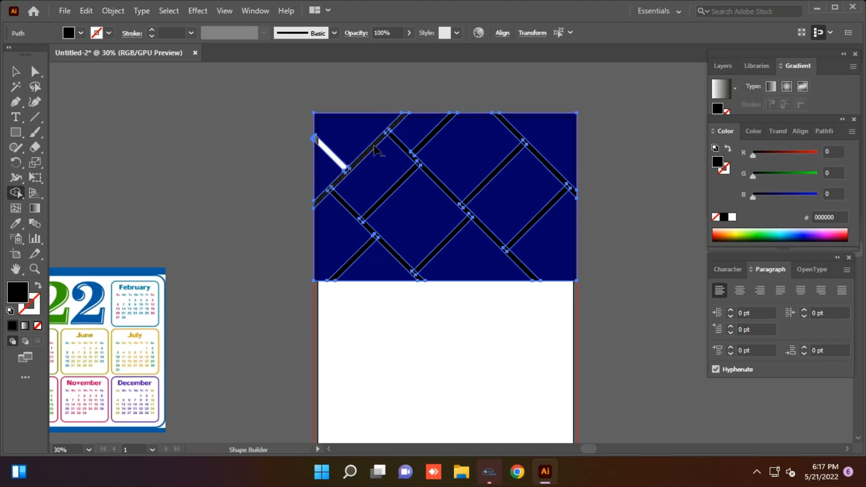
{"action": "left_click_drag", "start_coordinate": [396, 143], "coordinate": [382, 136], "text": "alt"}
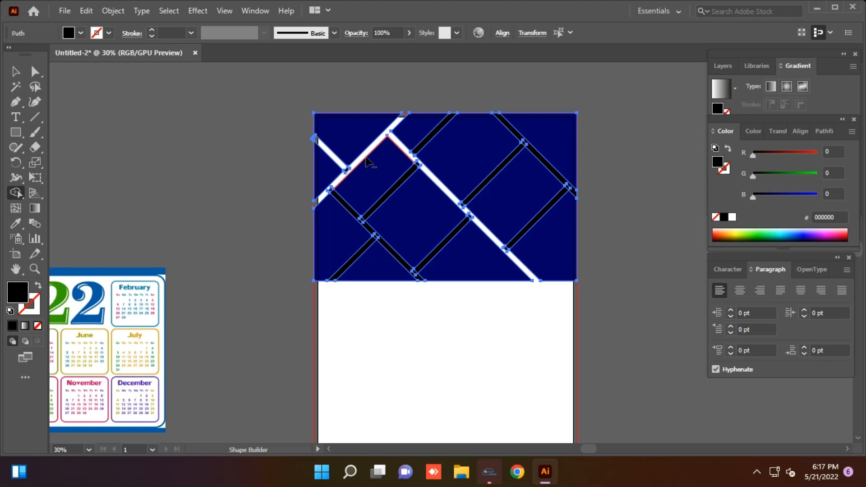
{"action": "left_click", "coordinate": [343, 161], "text": "alt"}
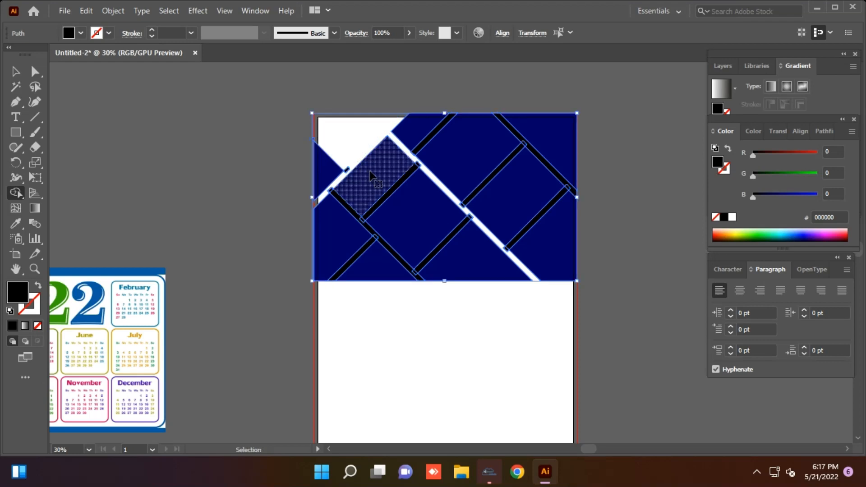
{"action": "left_click", "coordinate": [370, 176]}
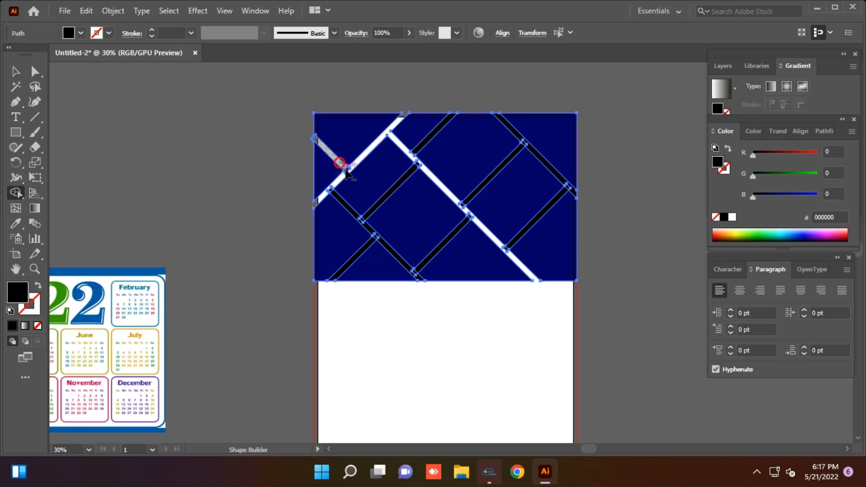
{"action": "left_click", "coordinate": [330, 192], "text": "alt"}
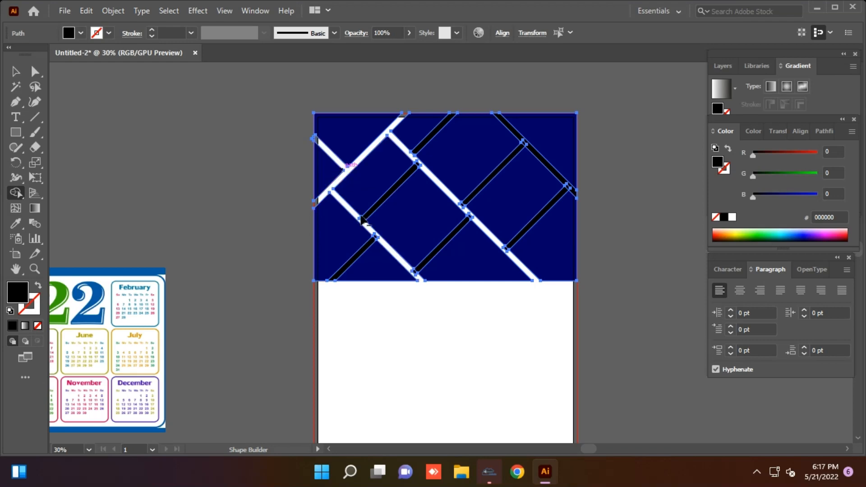
{"action": "left_click", "coordinate": [363, 218], "text": "alt"}
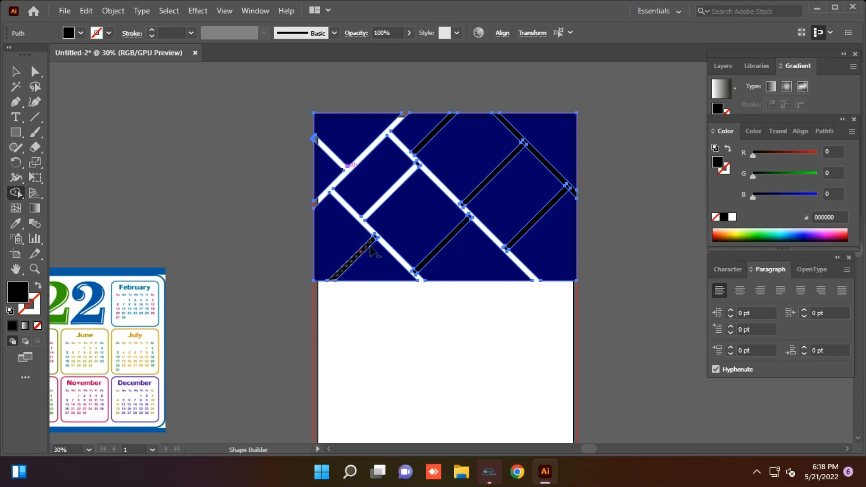
{"action": "left_click_drag", "start_coordinate": [360, 250], "coordinate": [377, 237]}
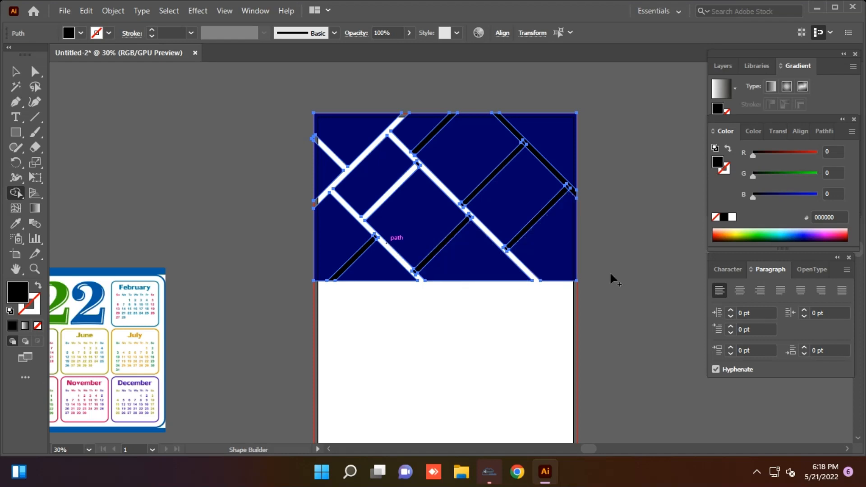
{"action": "left_click", "coordinate": [321, 206]}
{"action": "left_click_drag", "start_coordinate": [317, 199], "coordinate": [304, 205]}
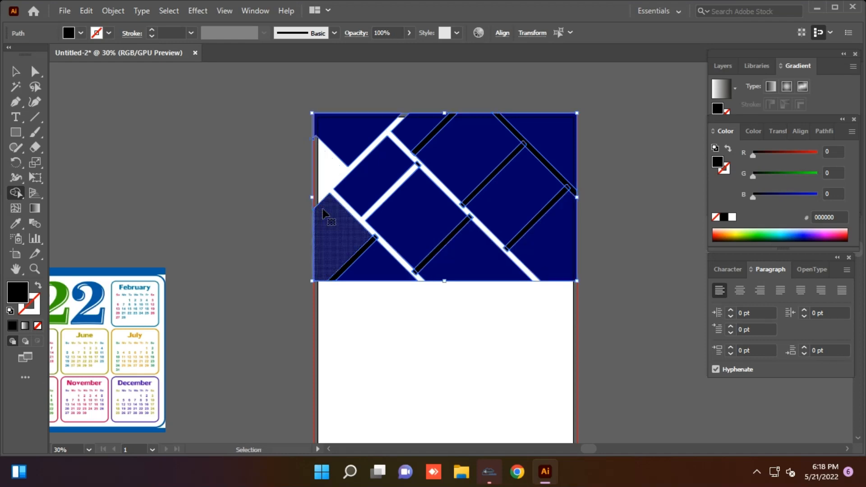
{"action": "key", "text": "ctrl+z"}
Cut the bands in the upper right of the blue rectangle, including the parallel cross bands there, out with the Shape Builder
{"action": "key", "text": "ctrl+plus"}
{"action": "key", "text": "ctrl+plus"}
{"action": "key", "text": "ctrl+plus"}
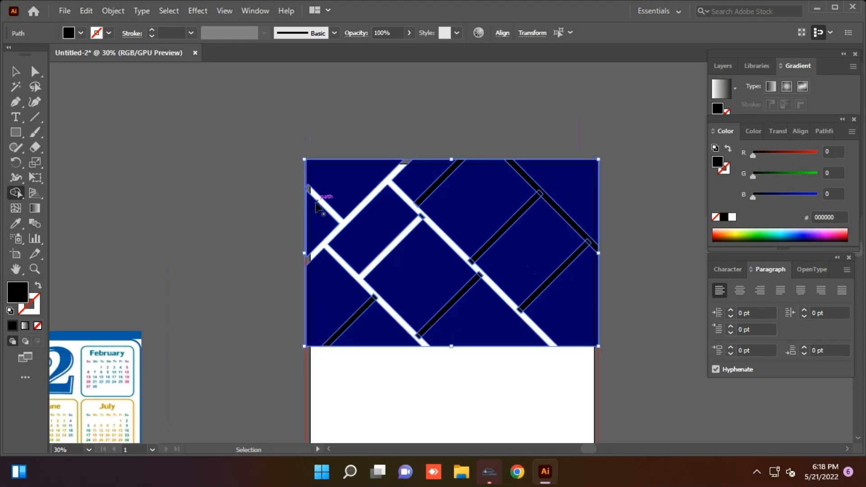
{"action": "key", "text": "Tab"}
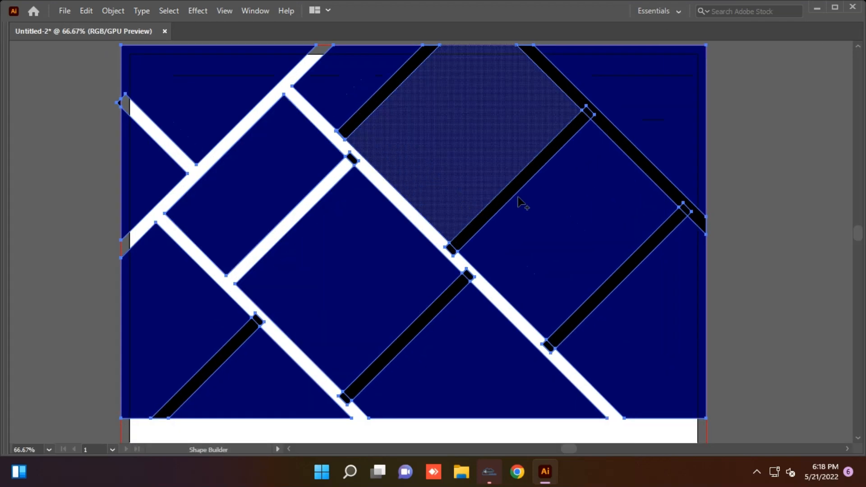
{"action": "left_click_drag", "start_coordinate": [759, 166], "coordinate": [754, 239]}
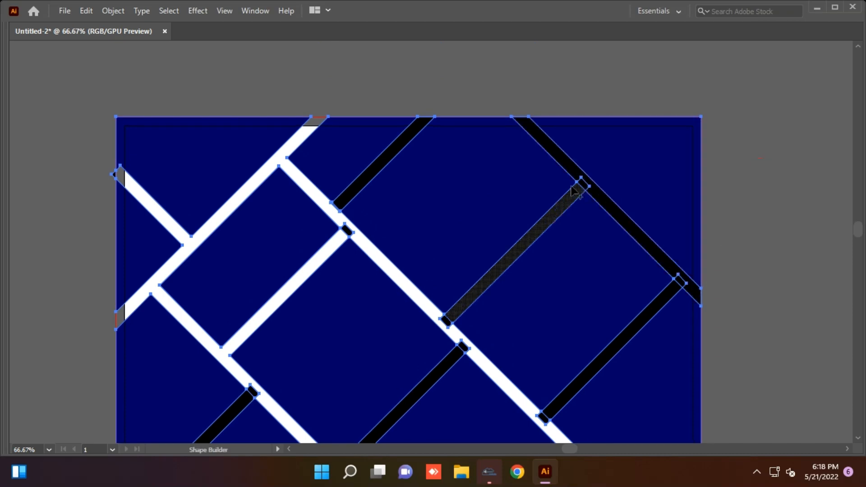
{"action": "left_click", "coordinate": [403, 144]}
{"action": "left_click", "coordinate": [539, 138]}
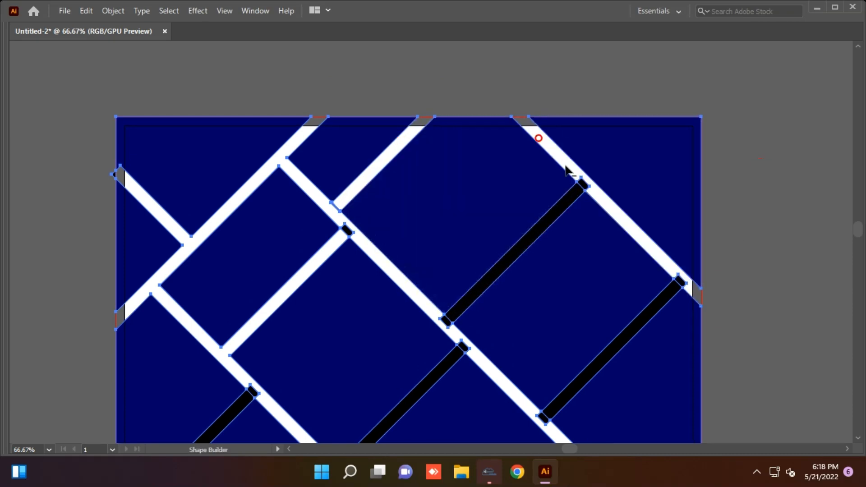
{"action": "left_click", "coordinate": [579, 193]}
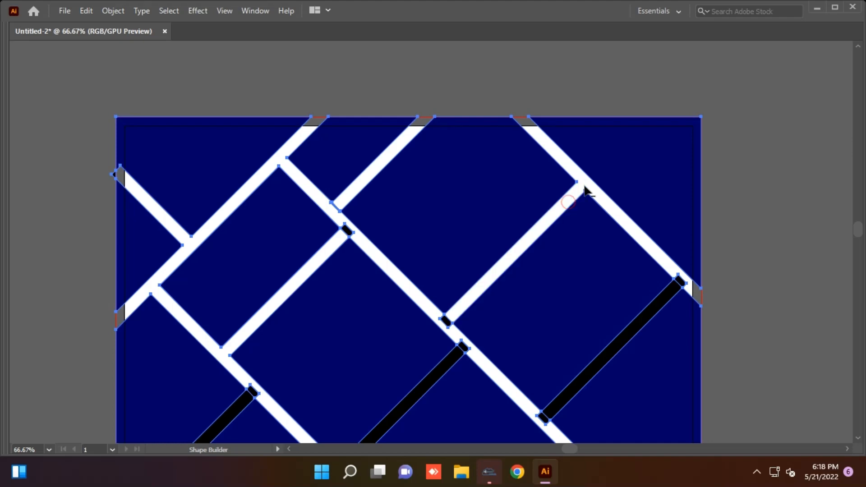
{"action": "left_click", "coordinate": [677, 289]}
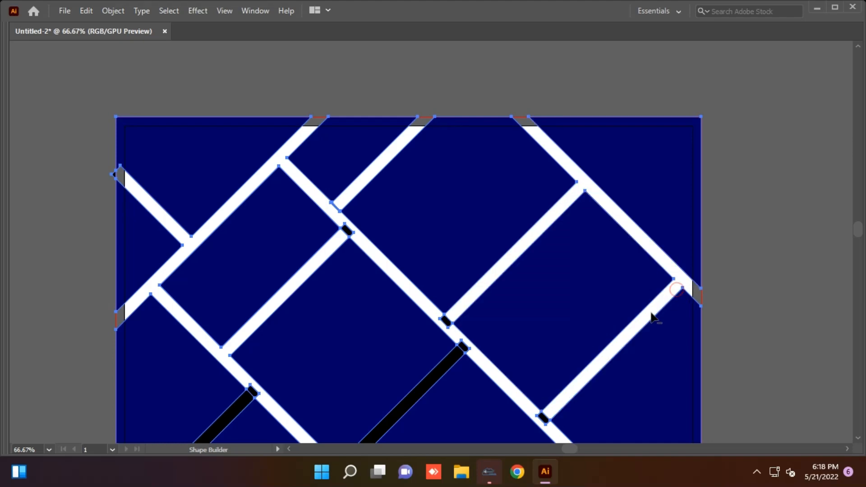
Remove the leftover band ends along the long central diagonal and cut out the cross band below it with the Shape Builder
{"action": "left_click", "coordinate": [545, 416]}
{"action": "left_click", "coordinate": [458, 354]}
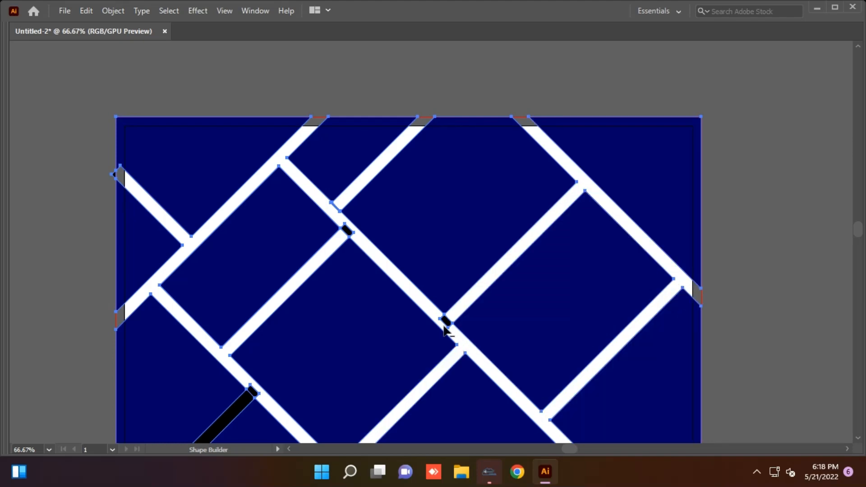
{"action": "left_click", "coordinate": [443, 323]}
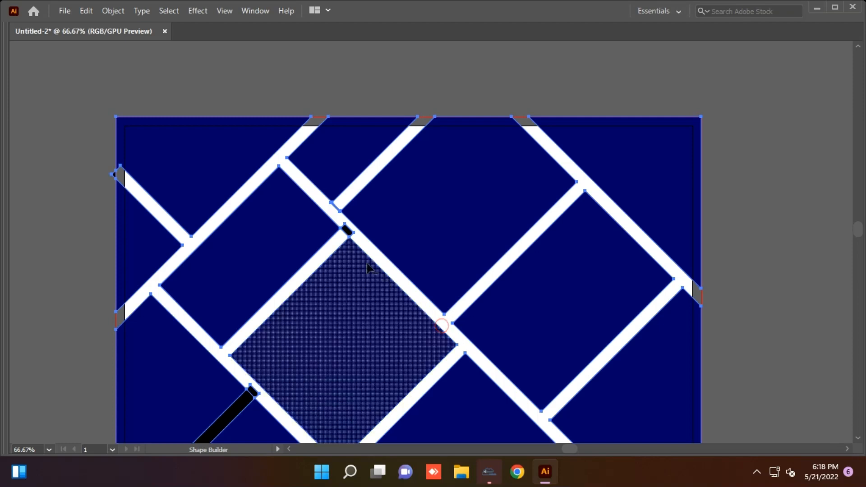
{"action": "left_click", "coordinate": [346, 231]}
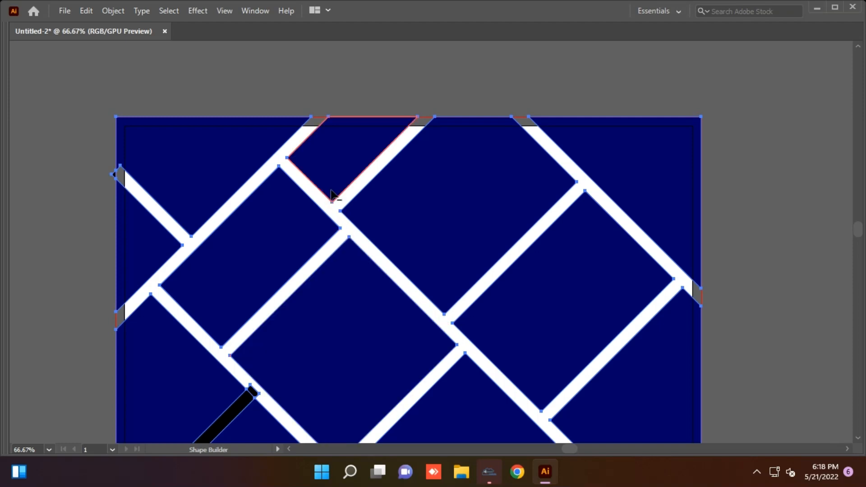
Cut out the last lower-left band and the remaining end pieces on the shorter lower diagonal with the Shape Builder
{"action": "left_click_drag", "start_coordinate": [501, 341], "coordinate": [587, 215]}
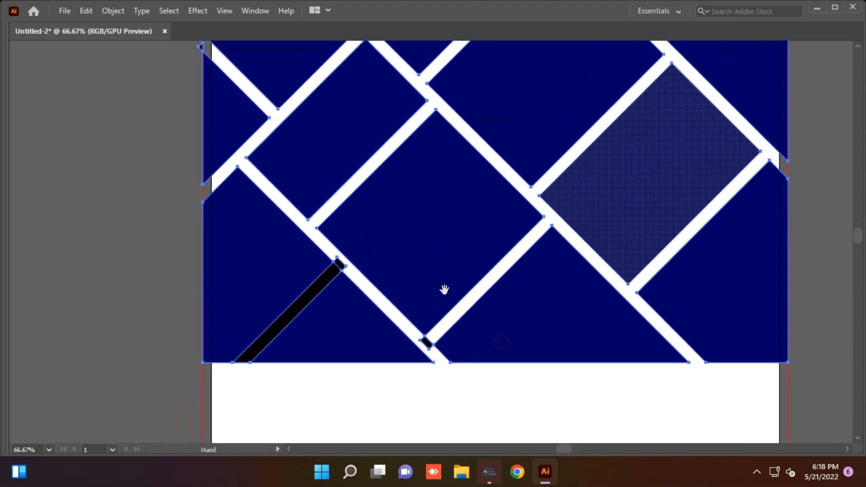
{"action": "left_click_drag", "start_coordinate": [443, 331], "coordinate": [427, 347]}
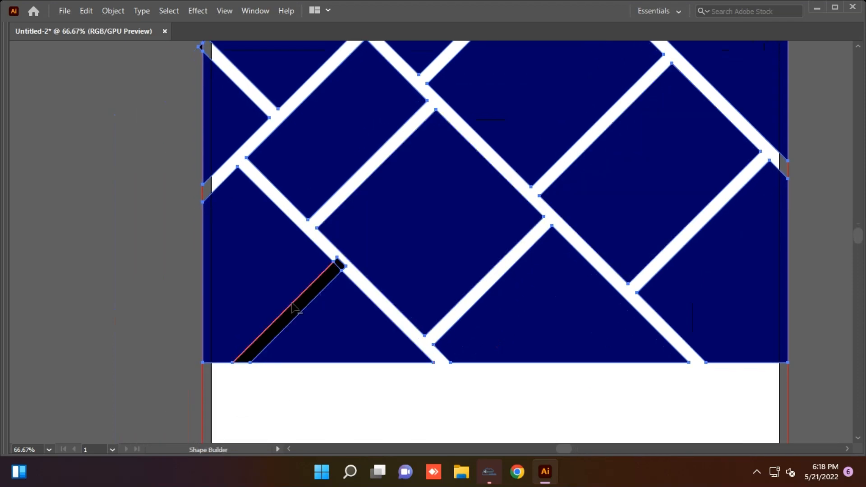
{"action": "left_click", "coordinate": [340, 264], "text": "alt"}
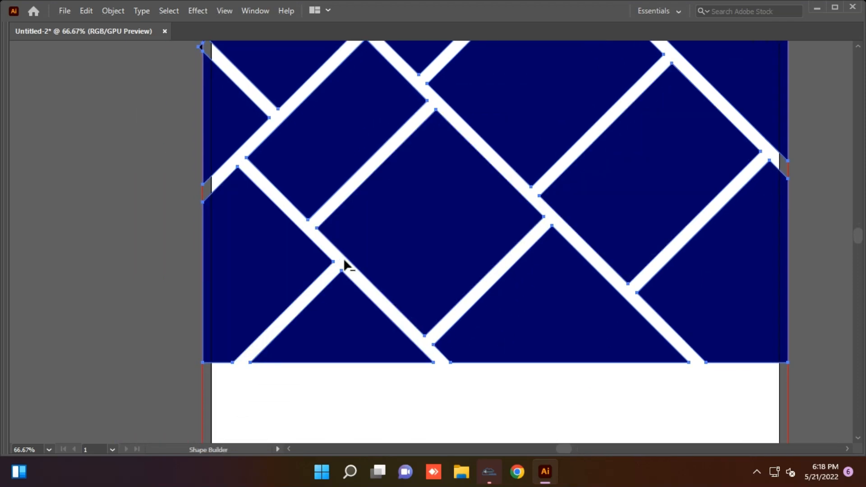
{"action": "left_click", "coordinate": [203, 193], "text": "alt"}
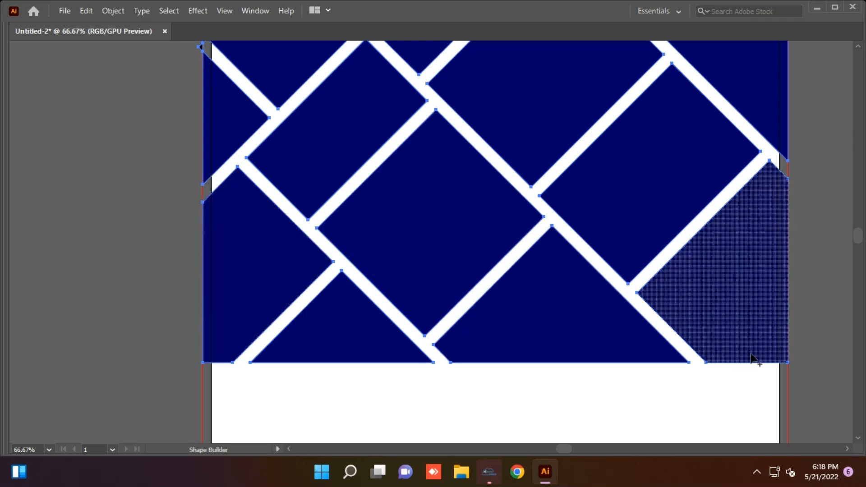
{"action": "key", "text": "ctrl+minus"}
{"action": "key", "text": "ctrl+minus"}
{"action": "key", "text": "ctrl+minus"}
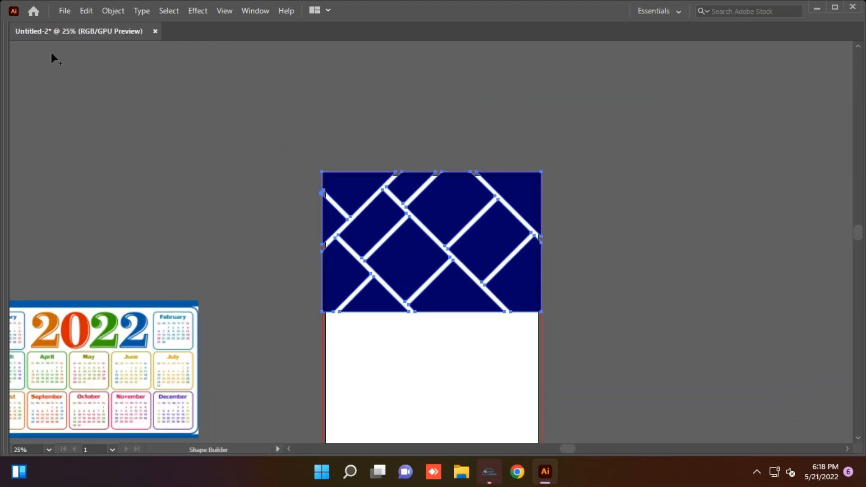
{"action": "key", "text": "Tab"}
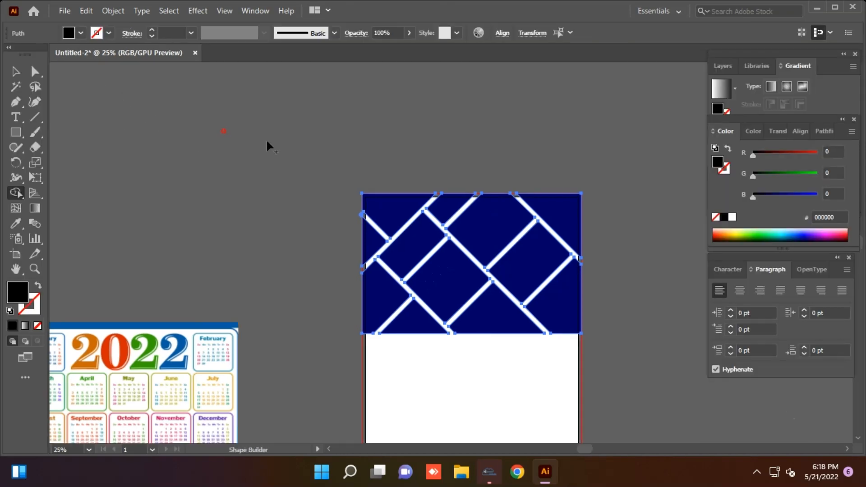
Deselect the panels and delete the small leftover black piece at the header's left edge
{"action": "left_click", "coordinate": [15, 70]}
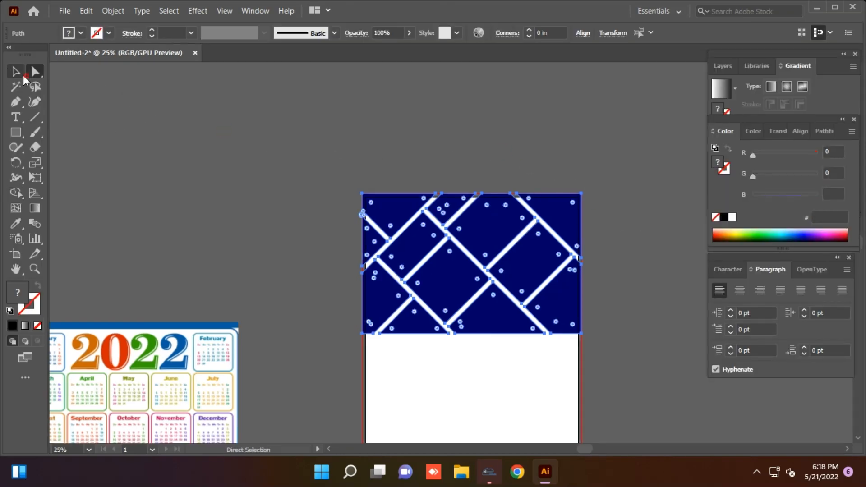
{"action": "left_click", "coordinate": [176, 135]}
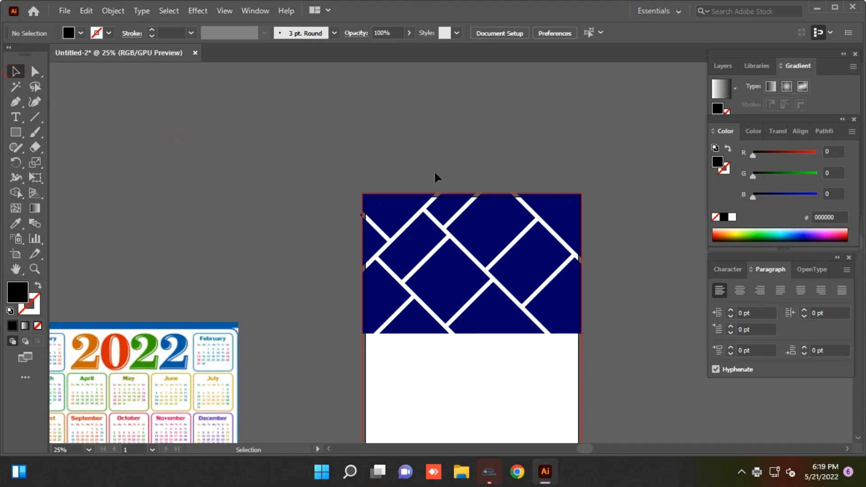
{"action": "left_click_drag", "start_coordinate": [434, 172], "coordinate": [391, 102]}
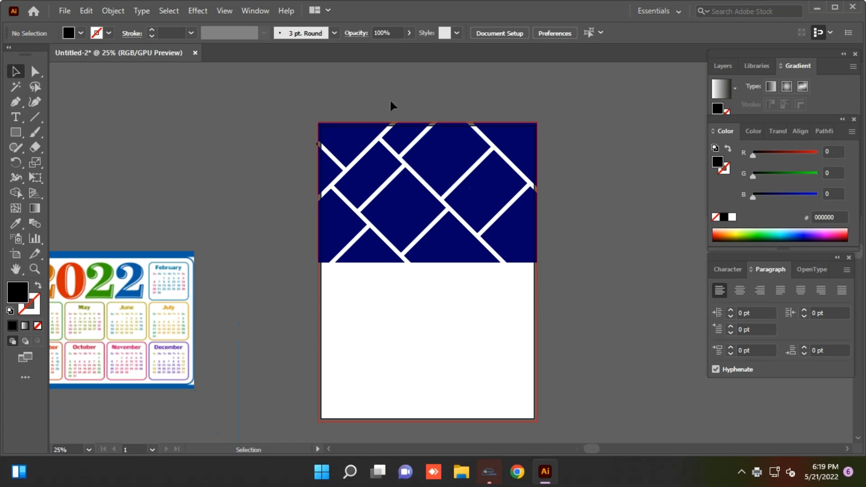
{"action": "left_click", "coordinate": [446, 170]}
{"action": "left_click", "coordinate": [576, 164]}
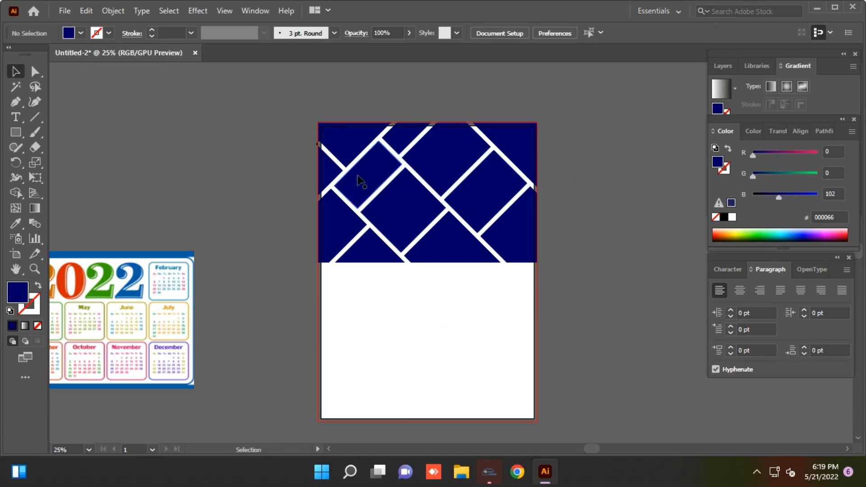
{"action": "left_click", "coordinate": [321, 147]}
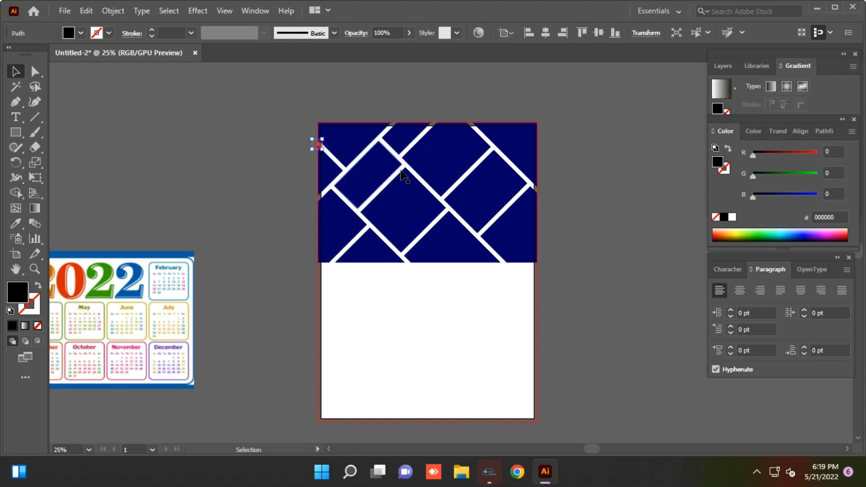
{"action": "left_click", "coordinate": [600, 200]}
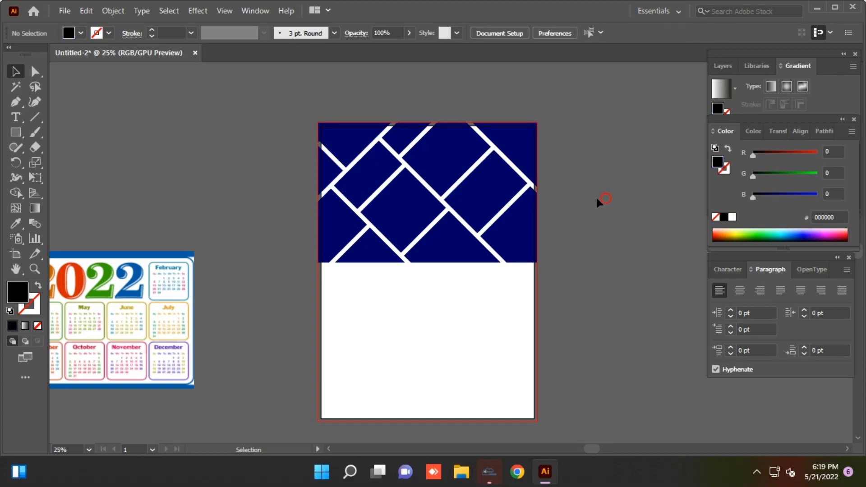
Place the hug-kiss-images photo over the header, sized to span the full width of the bleed area
{"action": "left_click", "coordinate": [66, 14]}
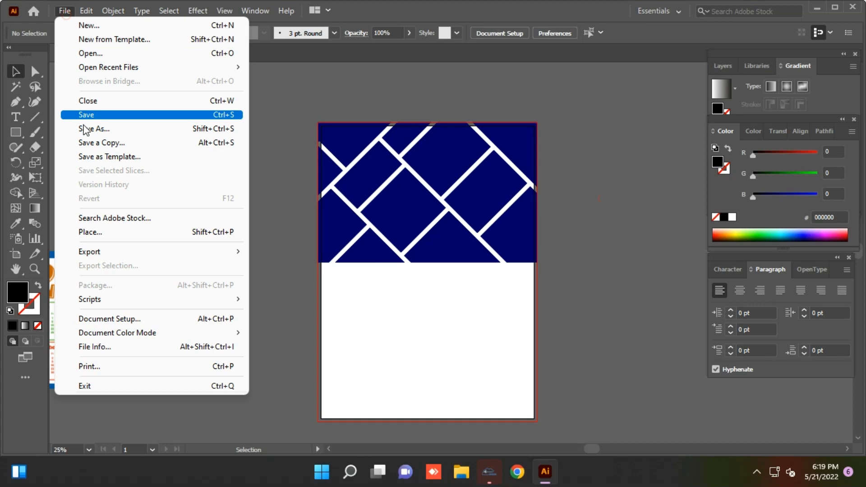
{"action": "left_click", "coordinate": [112, 234]}
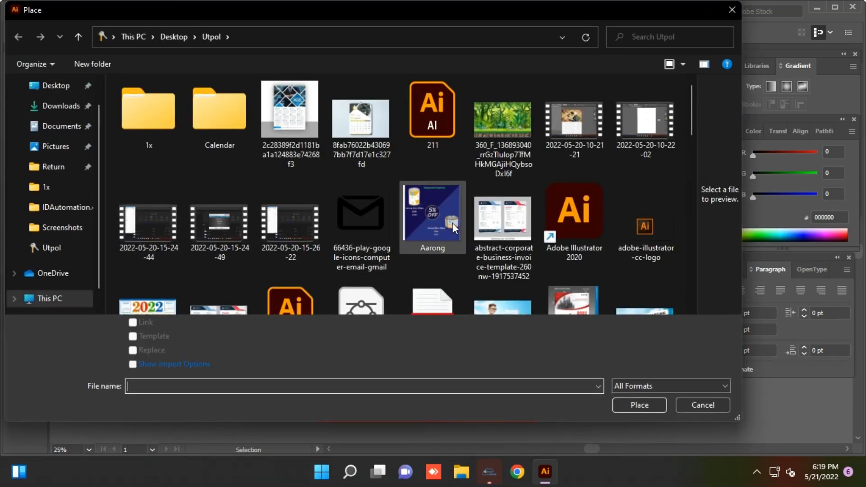
{"action": "scroll", "coordinate": [532, 219], "scroll_direction": "down", "scroll_amount": 1}
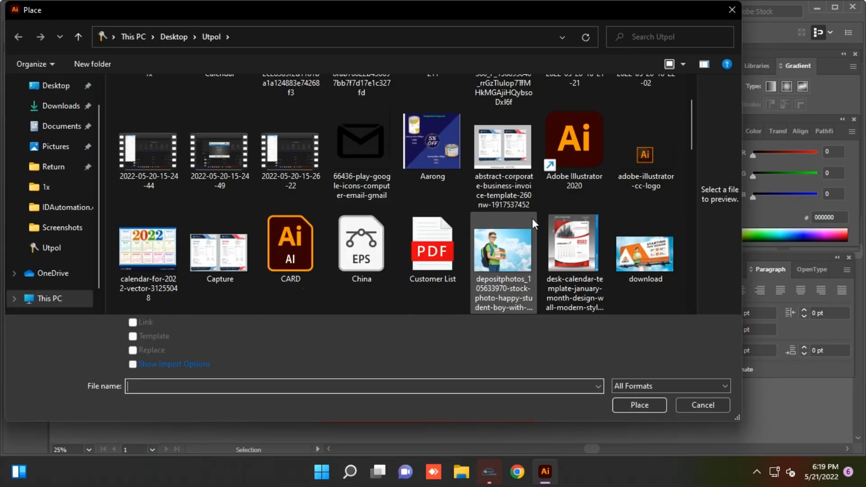
{"action": "scroll", "coordinate": [533, 219], "scroll_direction": "down", "scroll_amount": 2}
{"action": "scroll", "coordinate": [595, 219], "scroll_direction": "down", "scroll_amount": 1}
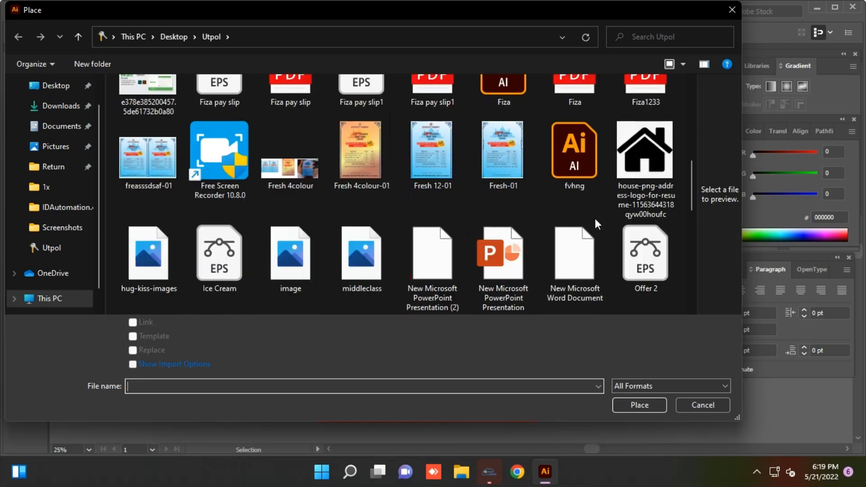
{"action": "left_click", "coordinate": [163, 251]}
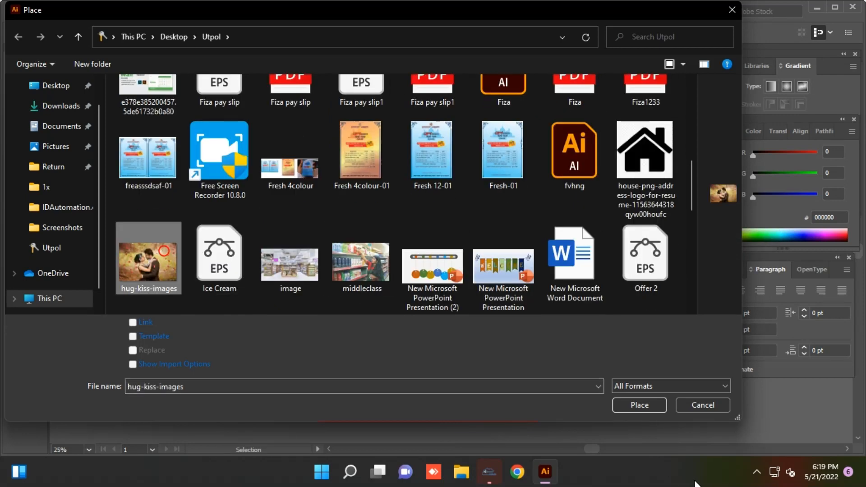
{"action": "left_click", "coordinate": [637, 408]}
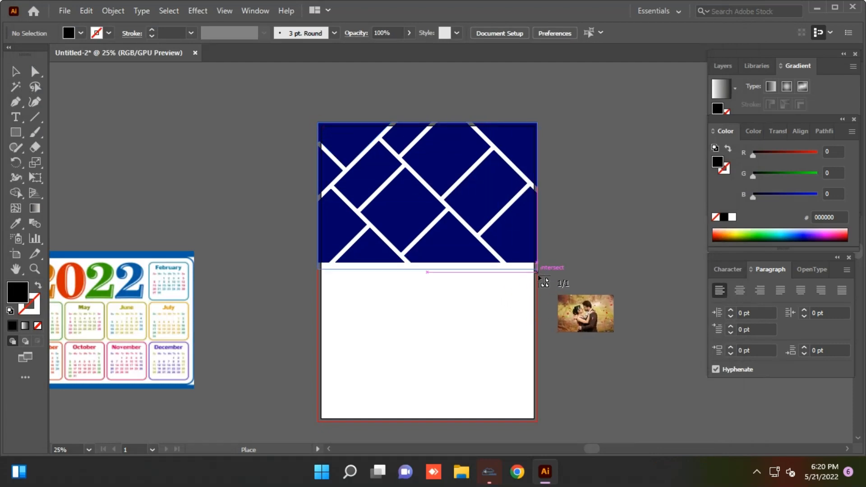
{"action": "left_click_drag", "start_coordinate": [539, 273], "coordinate": [538, 274]}
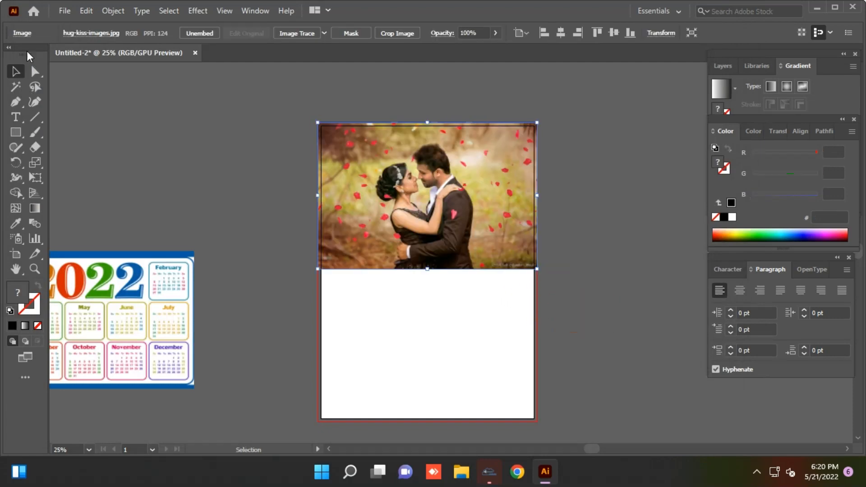
Send the placed photo to the back, behind the blue panels, and deselect it
{"action": "left_click", "coordinate": [170, 116]}
{"action": "left_click", "coordinate": [368, 178]}
{"action": "right_click", "coordinate": [406, 175]}
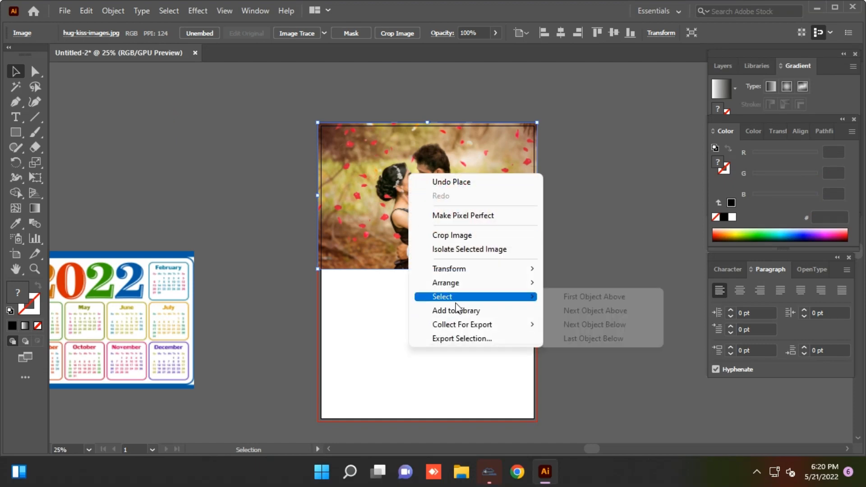
{"action": "mouse_move", "coordinate": [488, 292]}
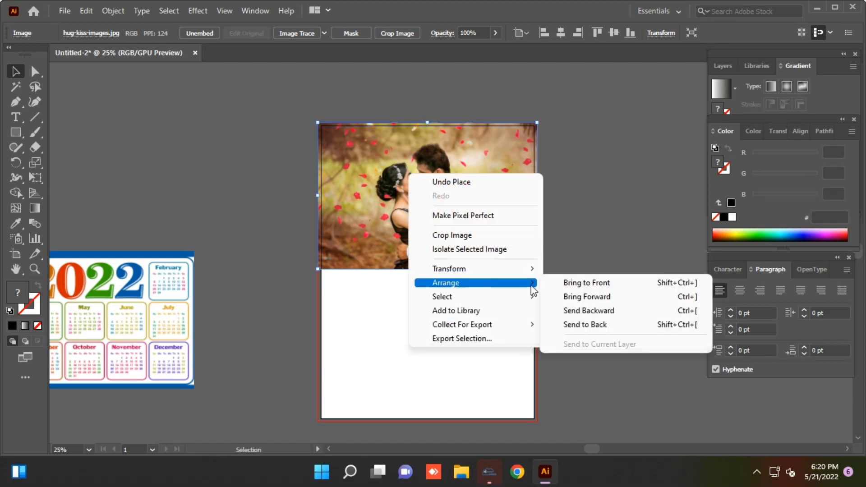
{"action": "left_click", "coordinate": [639, 324]}
{"action": "left_click", "coordinate": [605, 275]}
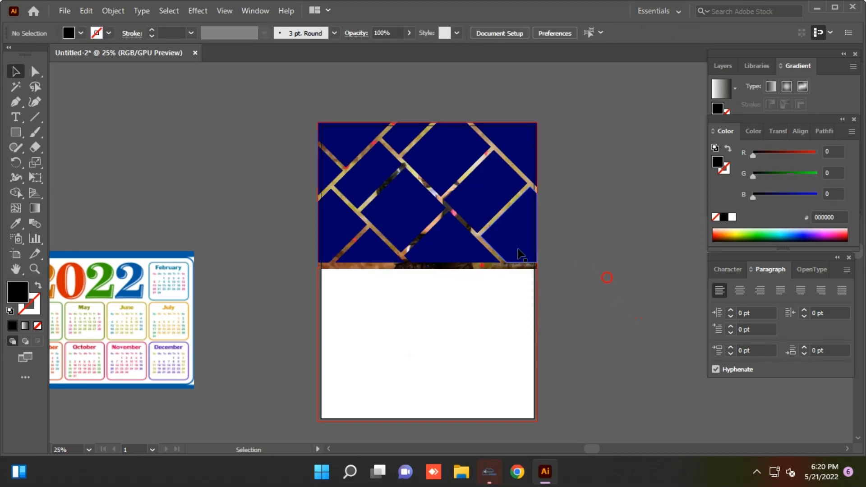
Select the photo by its strip below the blue panels and copy it to the clipboard
{"action": "right_click", "coordinate": [492, 267]}
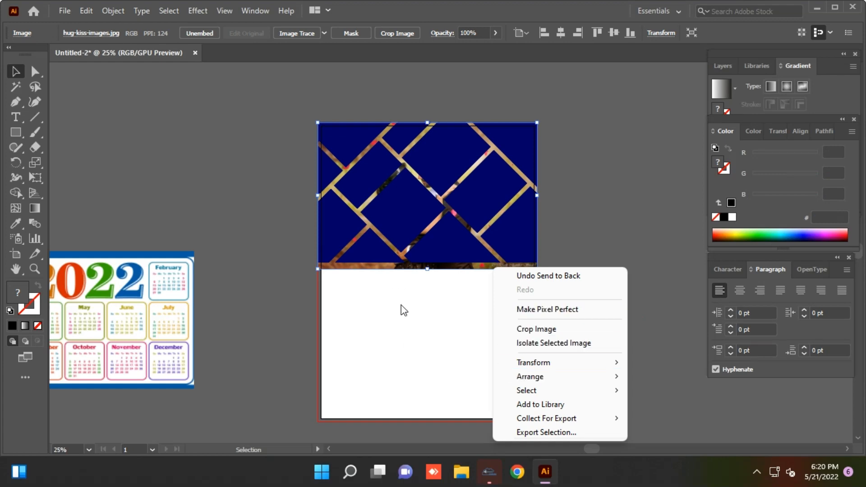
{"action": "left_click", "coordinate": [442, 266]}
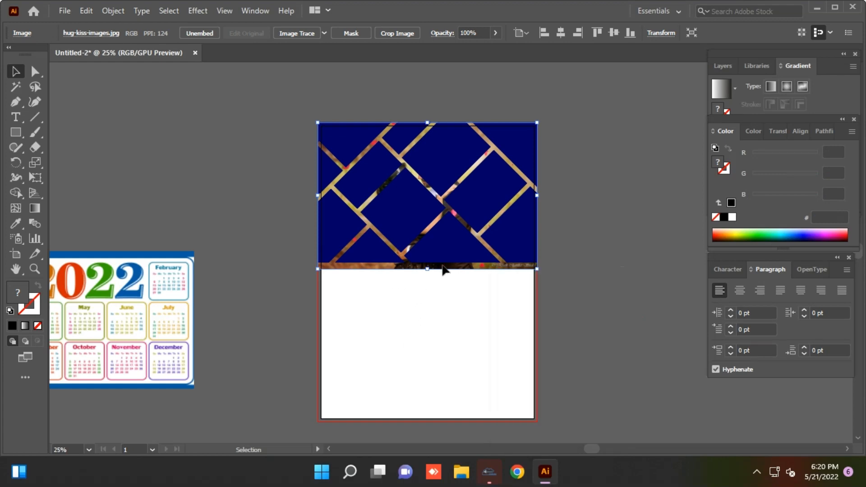
{"action": "left_click", "coordinate": [92, 10]}
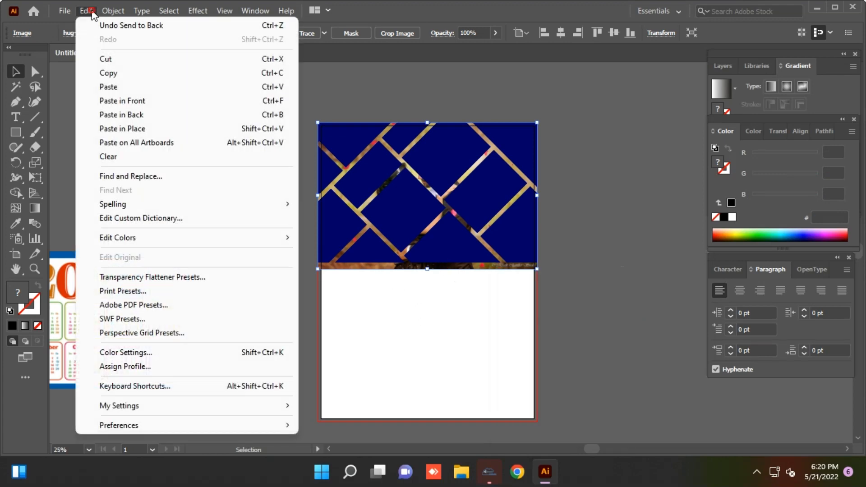
{"action": "left_click", "coordinate": [131, 68]}
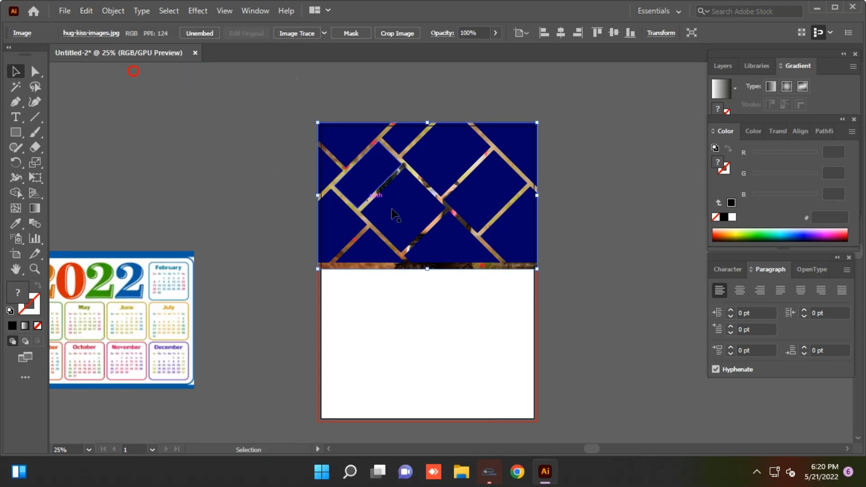
Mask the photo with the blue diamond panel at the header's centre and deselect it
{"action": "left_click", "coordinate": [428, 217], "text": "shift"}
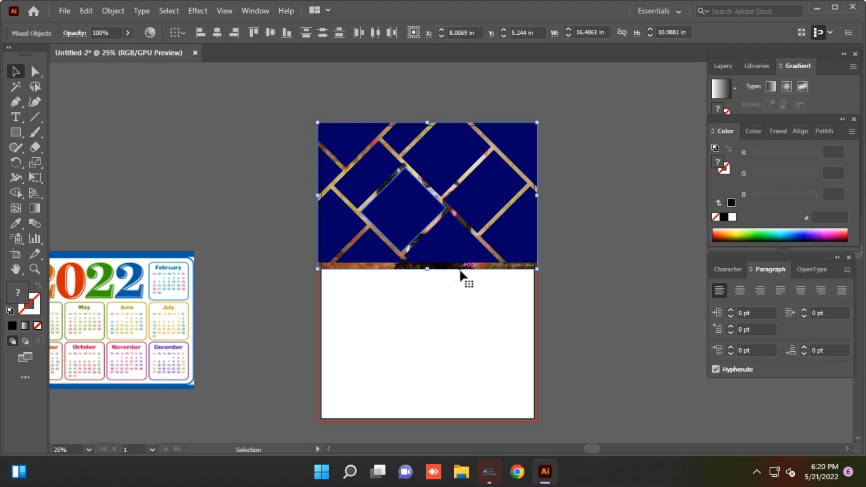
{"action": "right_click", "coordinate": [396, 206]}
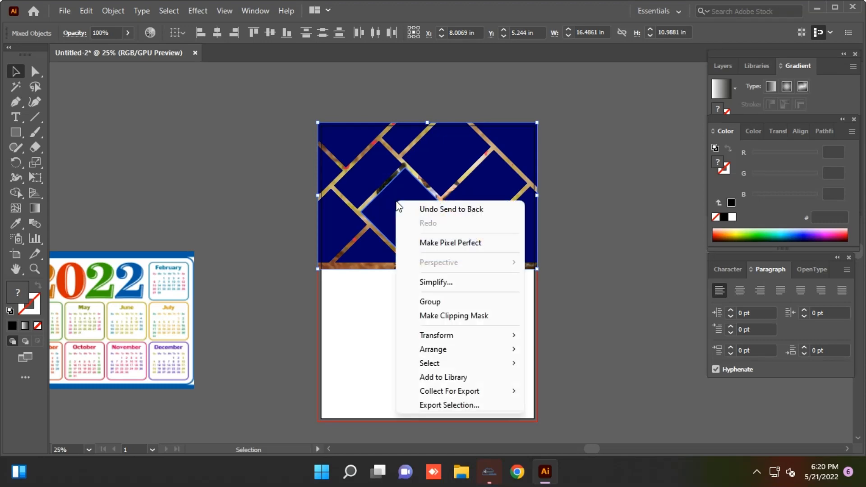
{"action": "left_click", "coordinate": [446, 315]}
{"action": "left_click", "coordinate": [487, 314]}
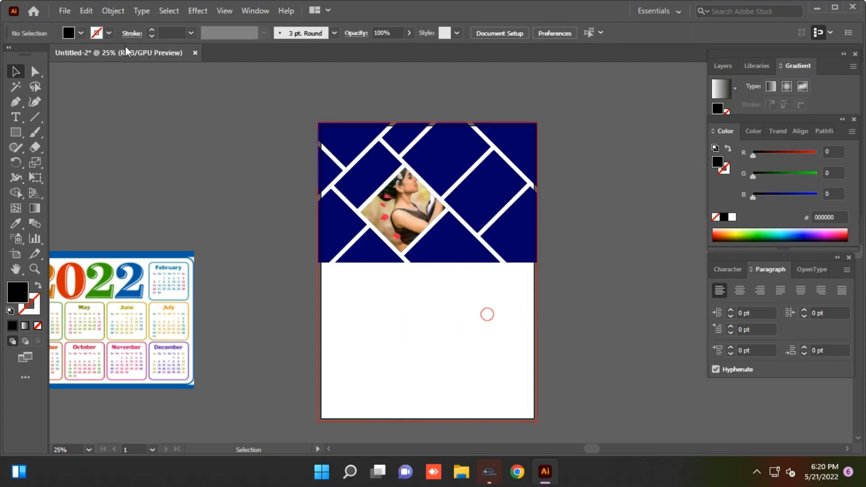
Paste the copied photo in front at its original position and send it to the back, behind the blue panels
{"action": "left_click", "coordinate": [85, 10]}
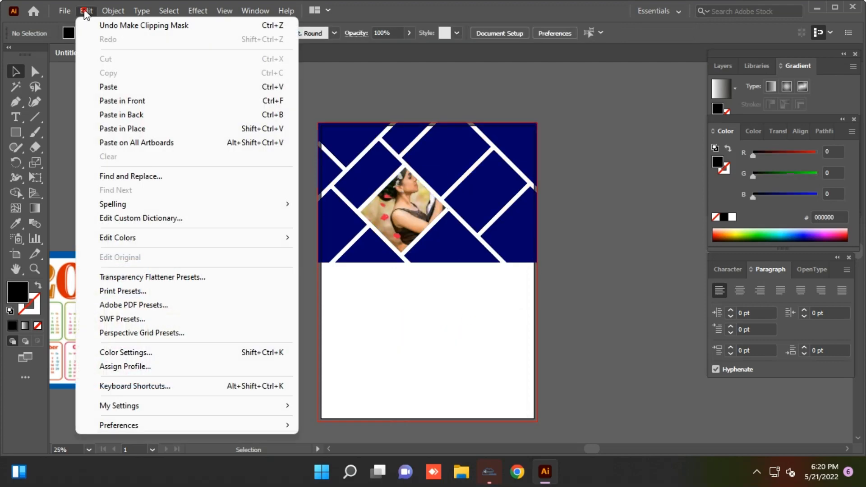
{"action": "left_click", "coordinate": [120, 100]}
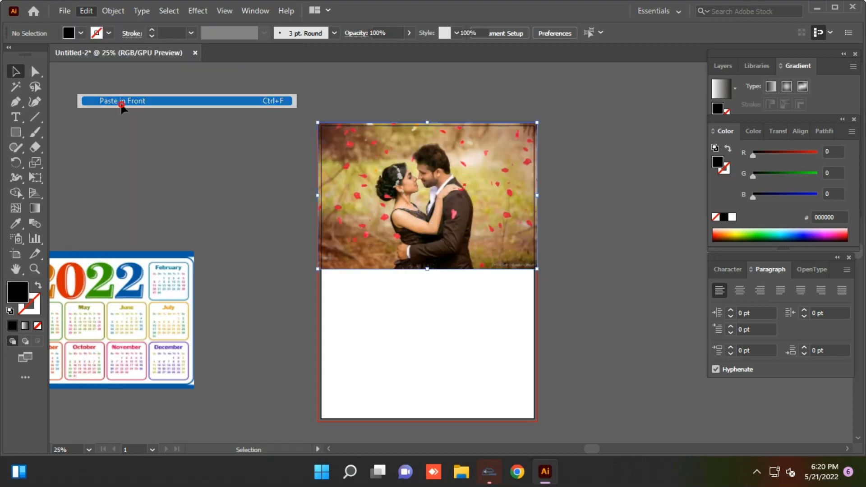
{"action": "right_click", "coordinate": [468, 179]}
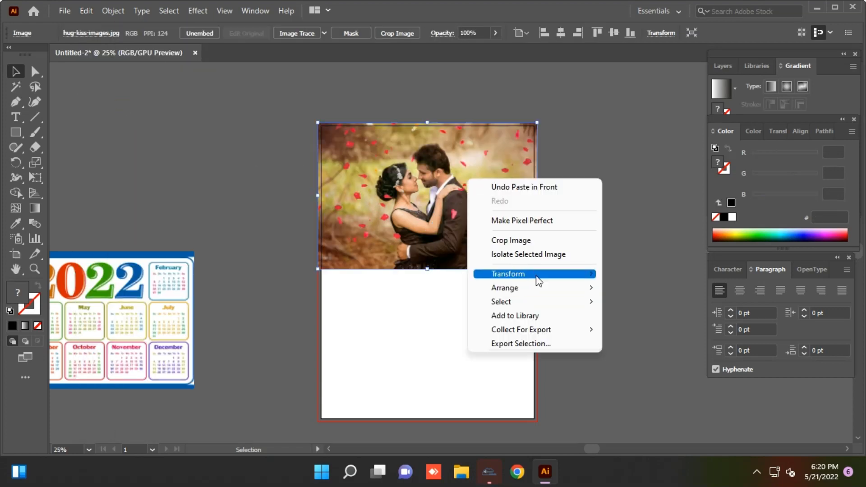
{"action": "mouse_move", "coordinate": [566, 293]}
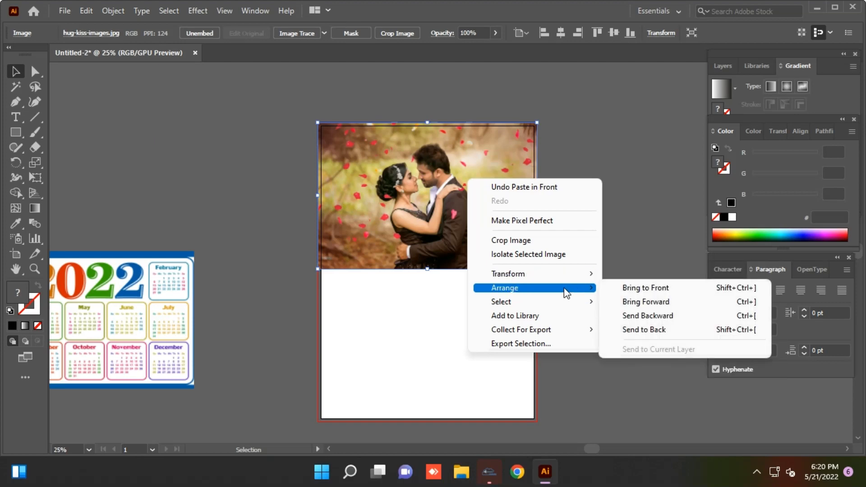
{"action": "left_click", "coordinate": [661, 327]}
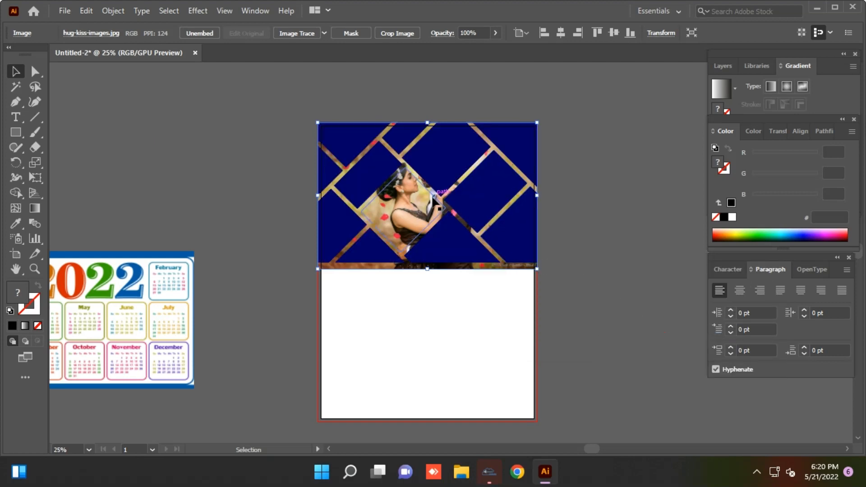
Mask the pasted photo with the large panel at the header's upper middle and deselect it
{"action": "left_click", "coordinate": [449, 163], "text": "shift"}
{"action": "right_click", "coordinate": [449, 152]}
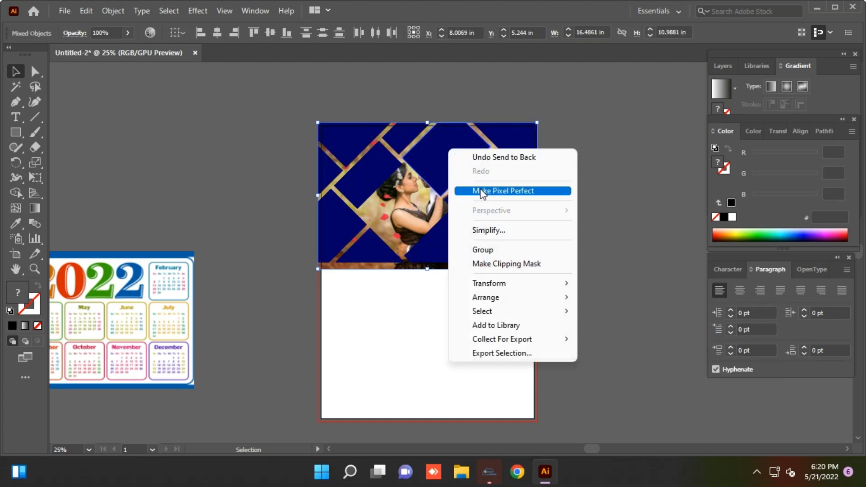
{"action": "mouse_move", "coordinate": [495, 285]}
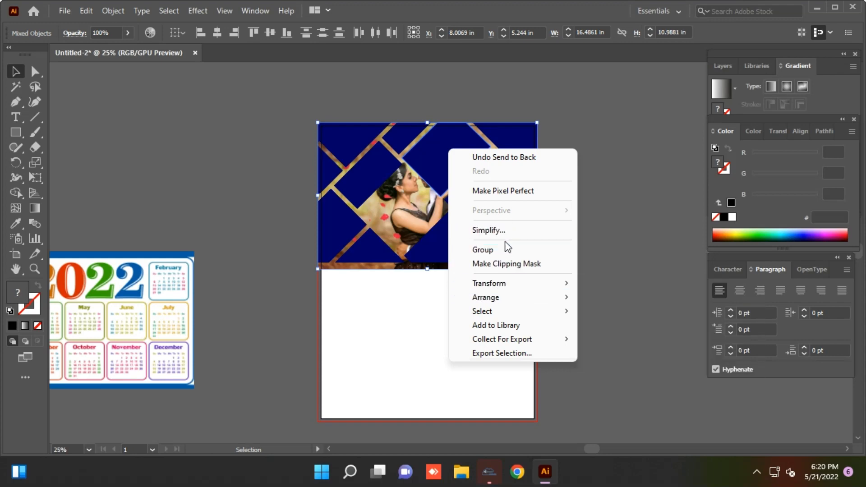
{"action": "left_click", "coordinate": [506, 264]}
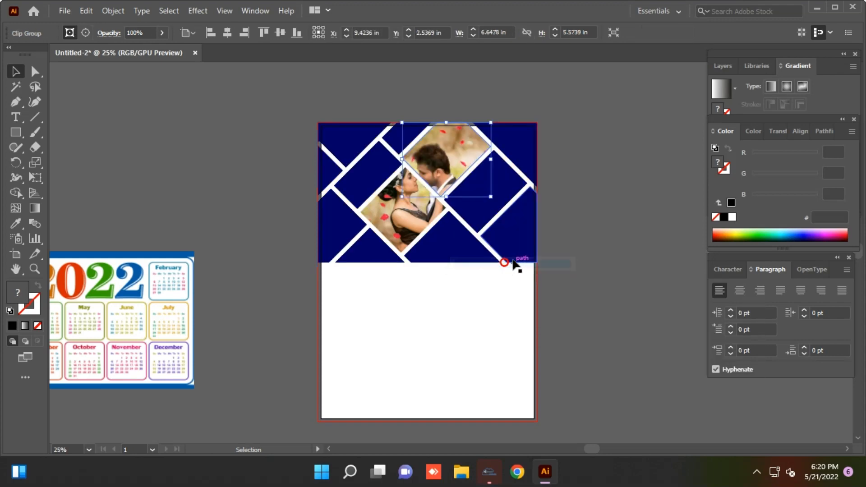
{"action": "left_click", "coordinate": [240, 129]}
Paste another photo copy in place, send it to the back and mask it with the triangular panel at the header's lower left
{"action": "key", "text": "ctrl+z"}
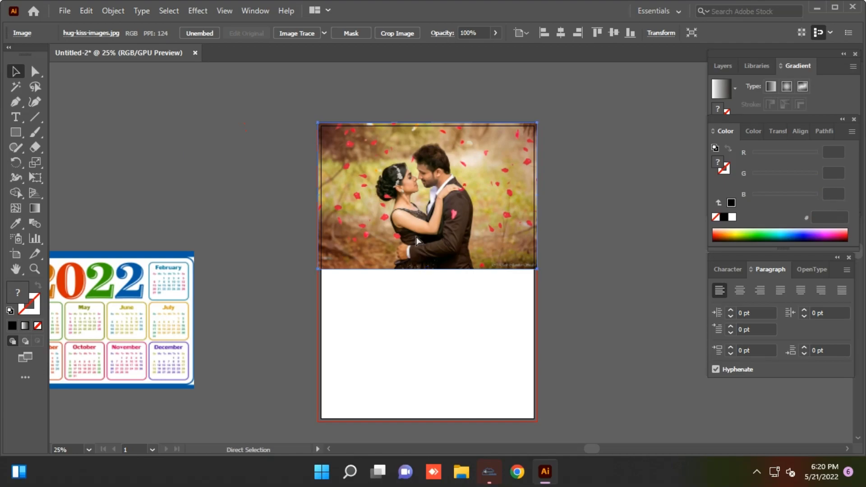
{"action": "key", "text": "ctrl+shift+z"}
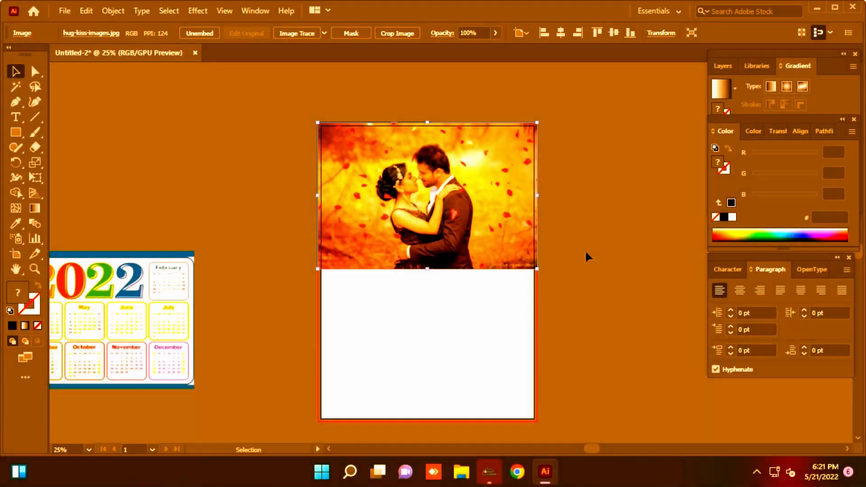
{"action": "key", "text": "ctrl+shift+["}
{"action": "left_click", "coordinate": [370, 247], "text": "shift"}
{"action": "key", "text": "ctrl+7"}
Paste further photo copies behind the panels and mask them with the header's upper-right and upper-left corner panels
{"action": "key", "text": "ctrl+f"}
{"action": "key", "text": "ctrl+7"}
{"action": "key", "text": "ctrl+f"}
{"action": "key", "text": "ctrl+shift+["}
{"action": "left_click", "coordinate": [350, 127], "text": "shift"}
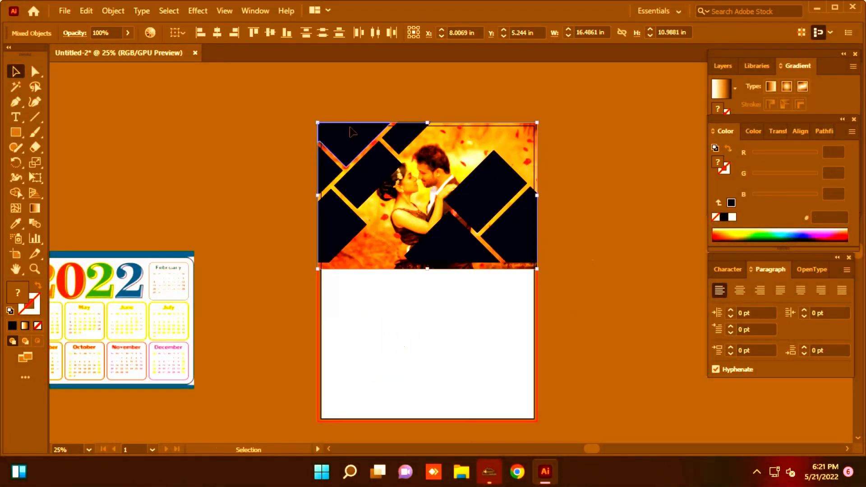
{"action": "key", "text": "ctrl+7"}
Paste another photo copy in place, send it to the back and mask it with the header's lower-left corner panel
{"action": "key", "text": "ctrl+f"}
{"action": "key", "text": "ctrl+shift+["}
{"action": "left_click", "coordinate": [344, 225], "text": "shift"}
{"action": "right_click", "coordinate": [344, 224]}
{"action": "left_click", "coordinate": [375, 340]}
Paste another photo copy behind the panels and mask it with the header's lower-right corner panel
{"action": "key", "text": "ctrl+f"}
{"action": "left_click", "coordinate": [517, 227], "text": "shift"}
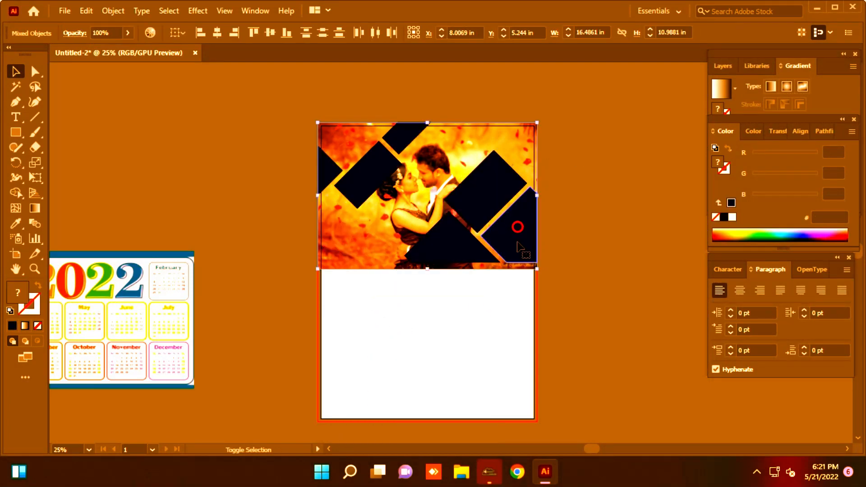
{"action": "right_click", "coordinate": [517, 237]}
{"action": "left_click", "coordinate": [549, 351]}
Paste photo copies behind the panels and mask them with the slanted rectangle left of the couple and the small panel above it
{"action": "key", "text": "ctrl+f"}
{"action": "key", "text": "ctrl+shift+["}
{"action": "left_click", "coordinate": [379, 179], "text": "shift"}
{"action": "right_click", "coordinate": [382, 178]}
{"action": "left_click", "coordinate": [414, 293]}
{"action": "key", "text": "ctrl+f"}
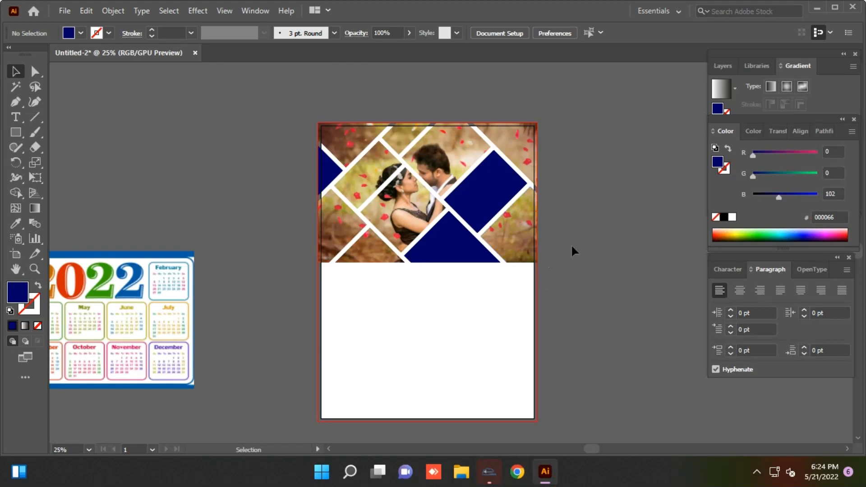
Paste another photo copy in place, send it to the back and mask it with the small triangle at the header's left edge
{"action": "key", "text": "ctrl+f"}
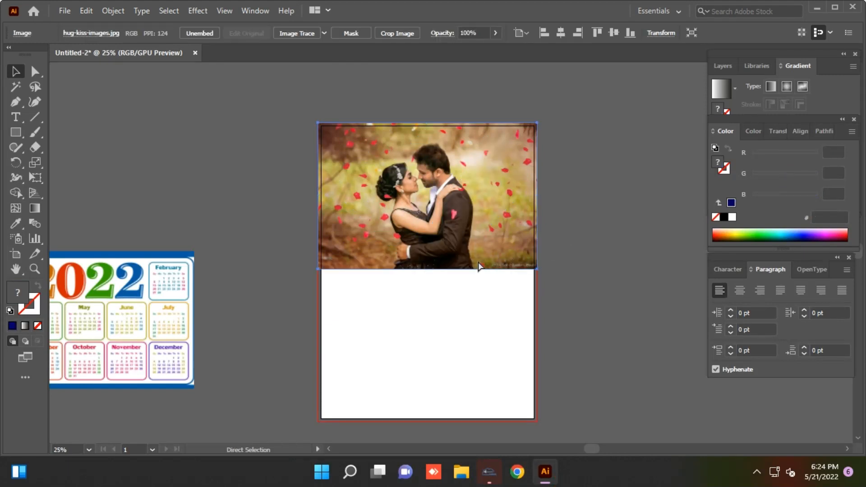
{"action": "key", "text": "ctrl+shift+["}
{"action": "left_click", "coordinate": [334, 177], "text": "shift"}
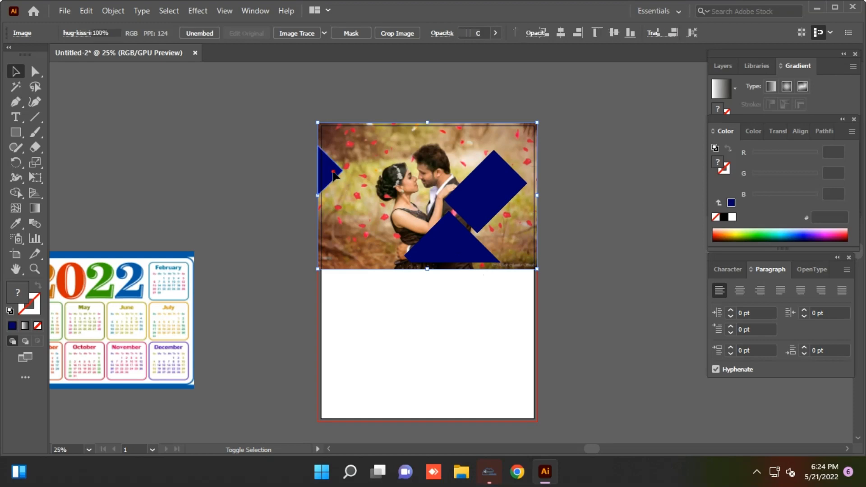
{"action": "right_click", "coordinate": [334, 177]}
{"action": "left_click", "coordinate": [385, 286]}
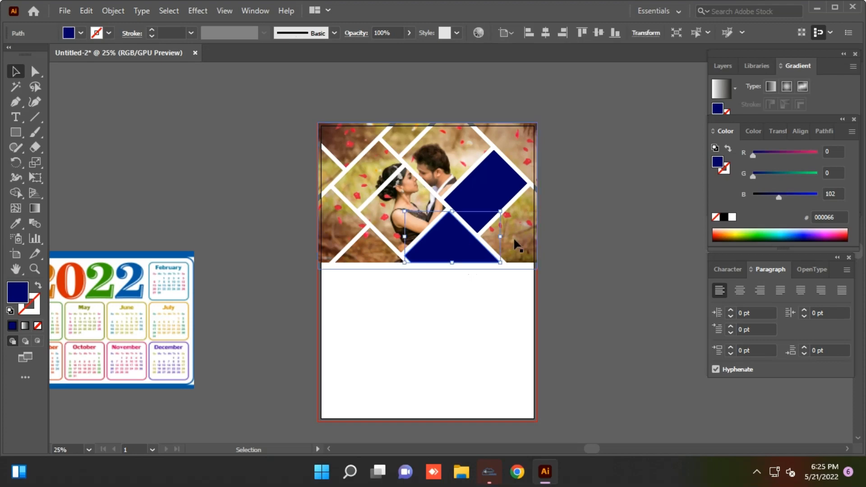
{"action": "key", "text": "a"}
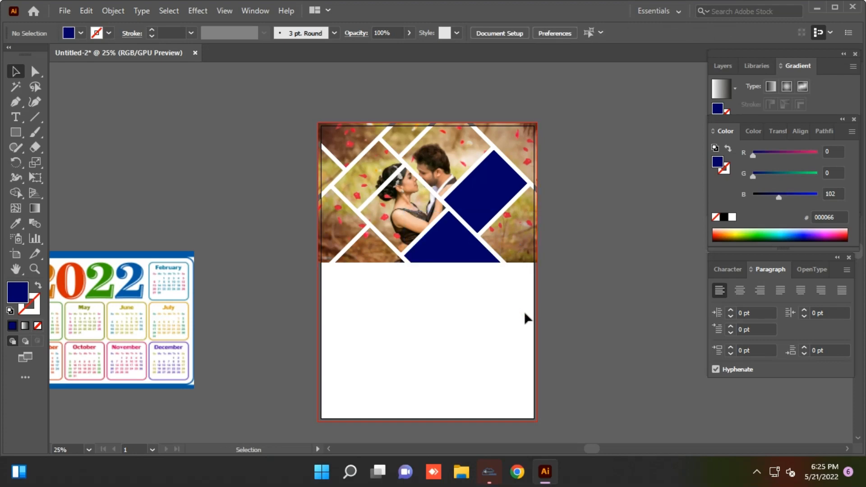
Paste another photo copy in place, send it to the back and mask it with the large triangle at the header's bottom
{"action": "key", "text": "ctrl+z"}
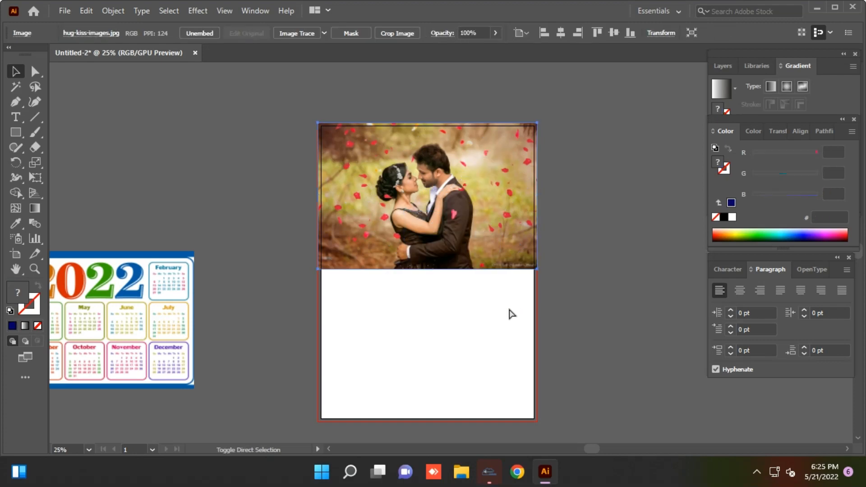
{"action": "key", "text": "ctrl+shift+z"}
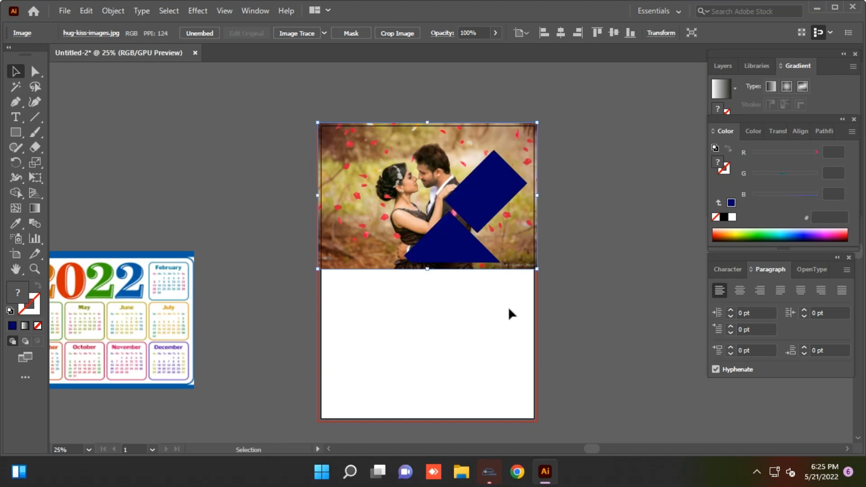
{"action": "left_click", "coordinate": [488, 259], "text": "shift"}
{"action": "right_click", "coordinate": [493, 271]}
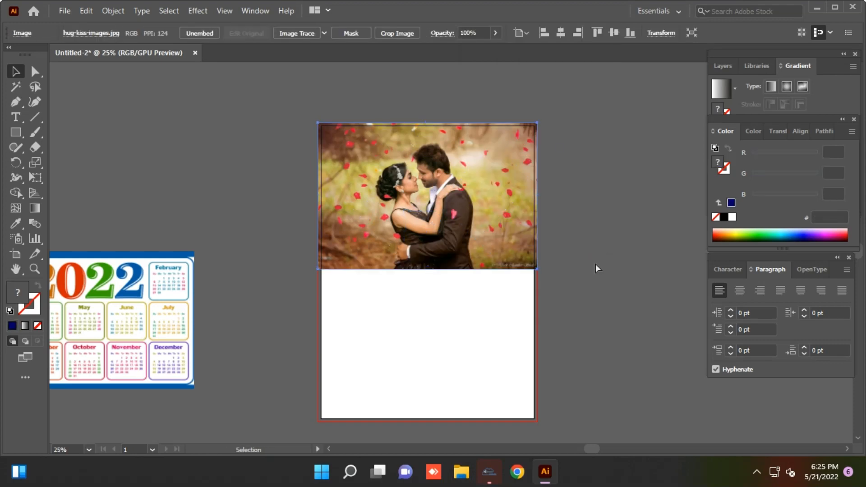
Send a new photo copy to the back, copy the last blue panel and mask the photo with the original panel
{"action": "key", "text": "ctrl+z"}
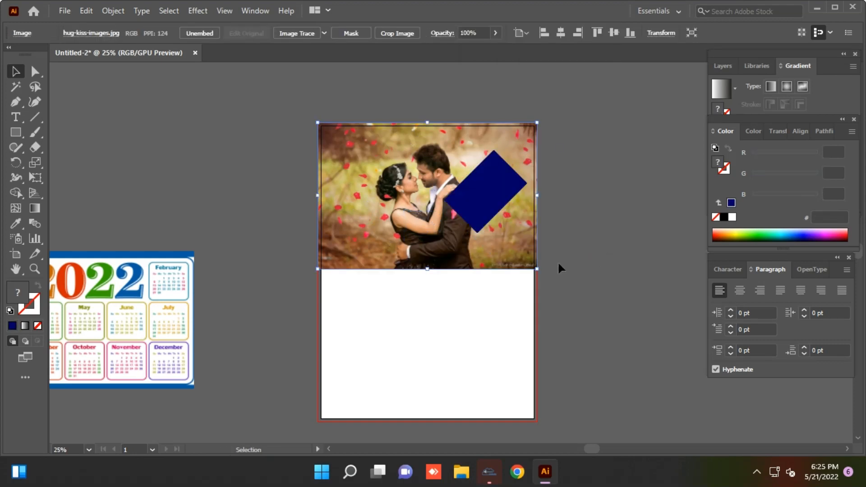
{"action": "left_click", "coordinate": [478, 192], "text": "ctrl"}
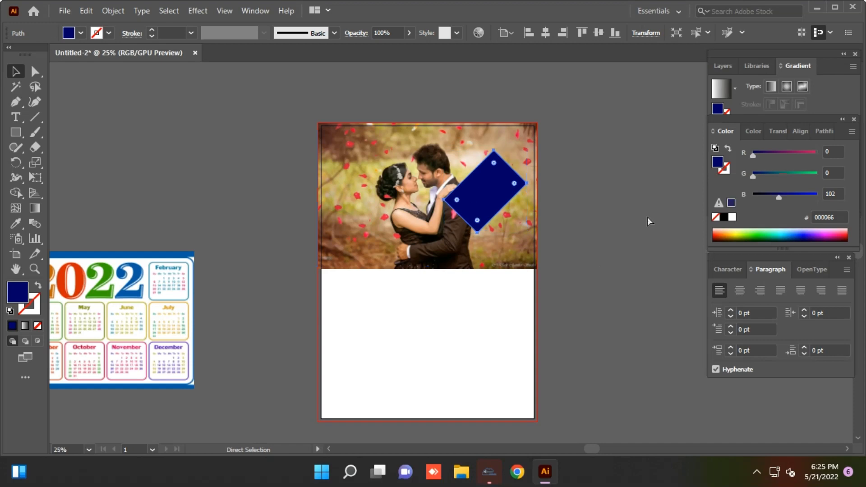
{"action": "left_click", "coordinate": [531, 270], "text": "shift"}
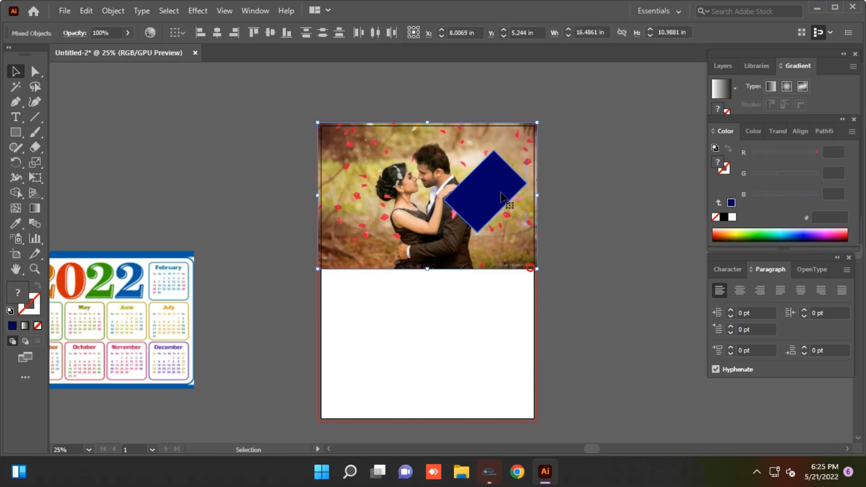
{"action": "right_click", "coordinate": [495, 183]}
{"action": "left_click", "coordinate": [559, 299]}
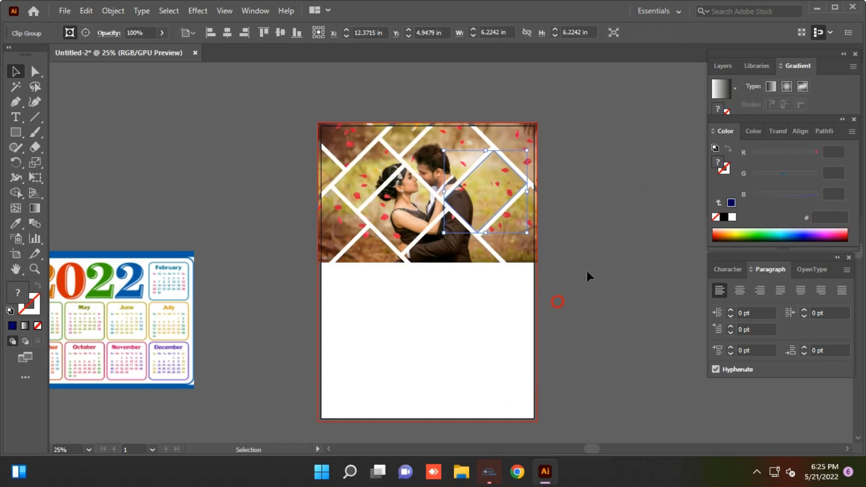
{"action": "left_click", "coordinate": [586, 269]}
Paste the copied blue panel in front over its photo-filled counterpart, set its opacity to 50% and deselect it
{"action": "key", "text": "ctrl+f"}
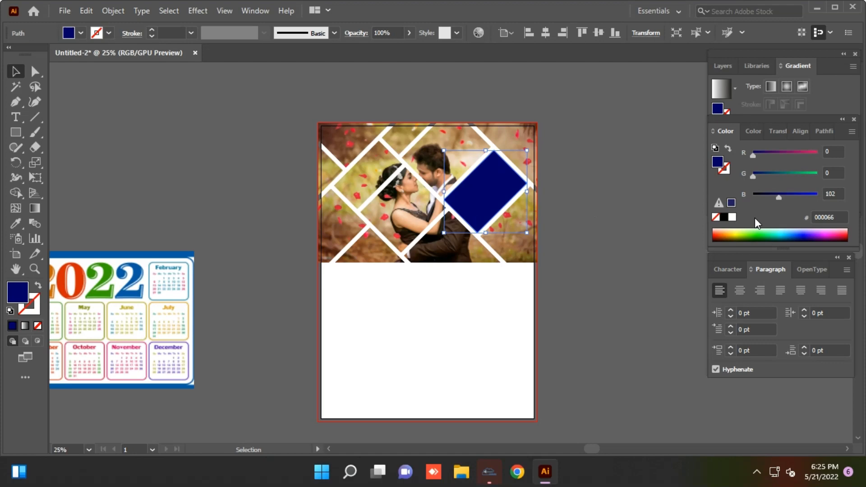
{"action": "left_click", "coordinate": [723, 66]}
{"action": "left_click", "coordinate": [744, 67]}
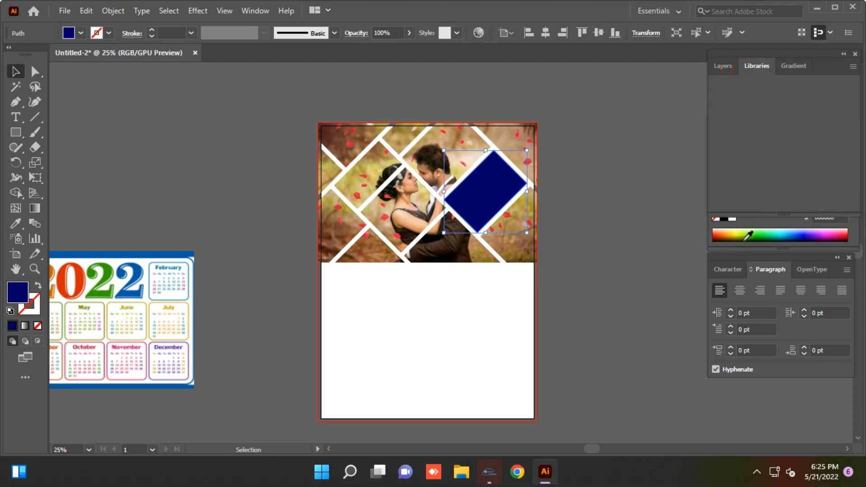
{"action": "left_click_drag", "start_coordinate": [730, 256], "coordinate": [732, 267]}
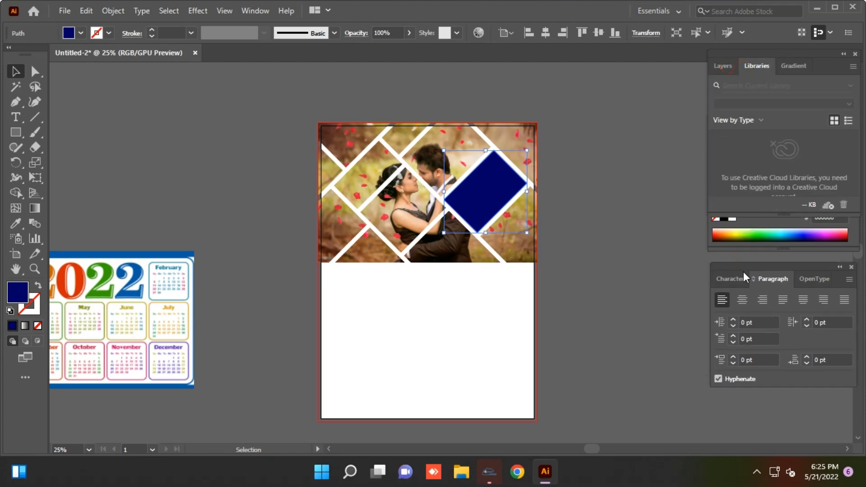
{"action": "left_click", "coordinate": [731, 278]}
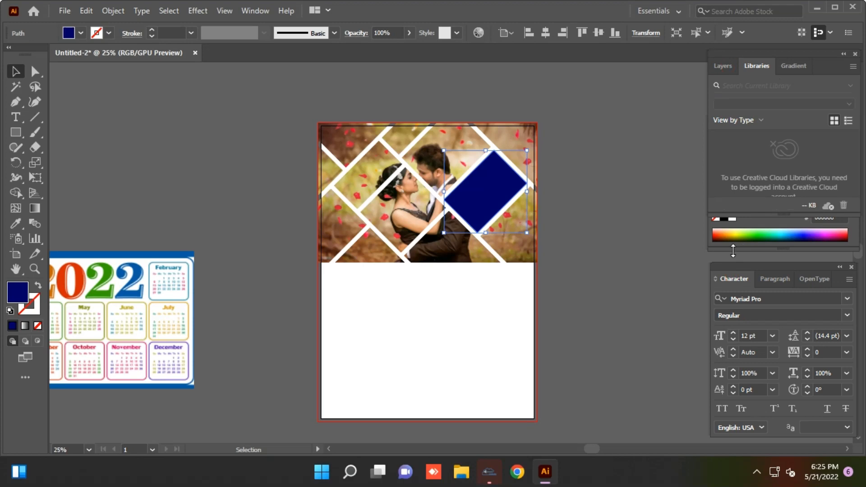
{"action": "left_click", "coordinate": [386, 34]}
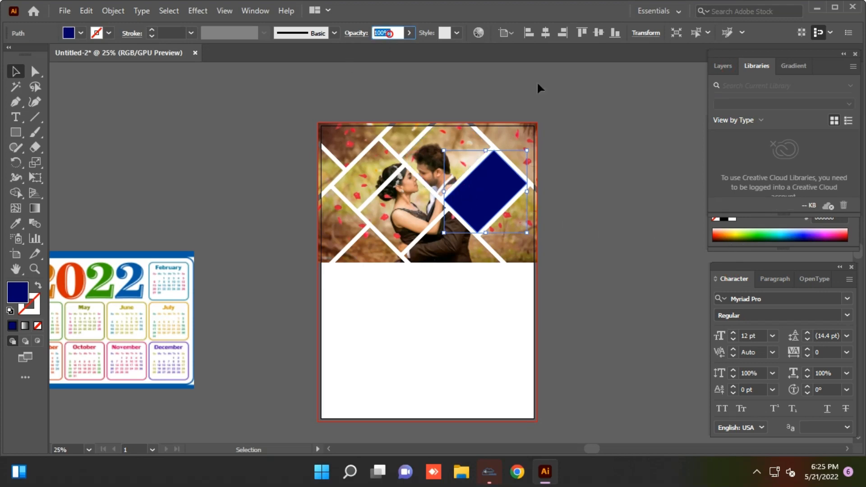
{"action": "type", "text": "50"}
{"action": "key", "text": "Return"}
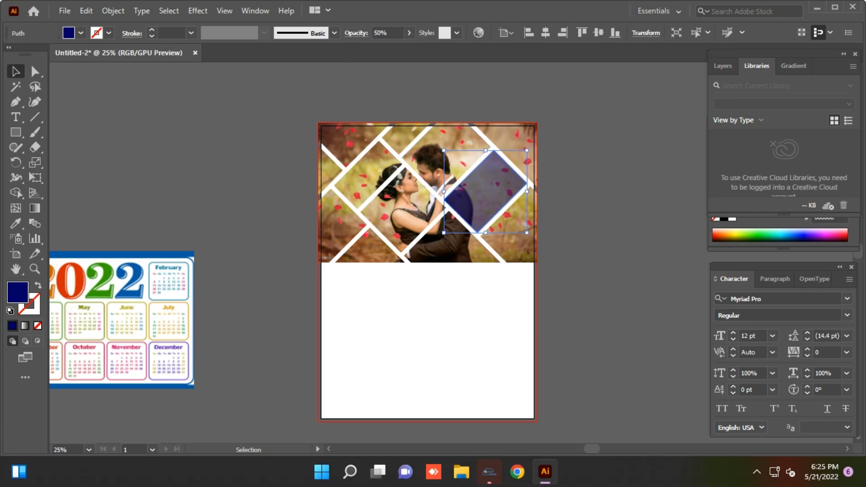
{"action": "left_click", "coordinate": [613, 190]}
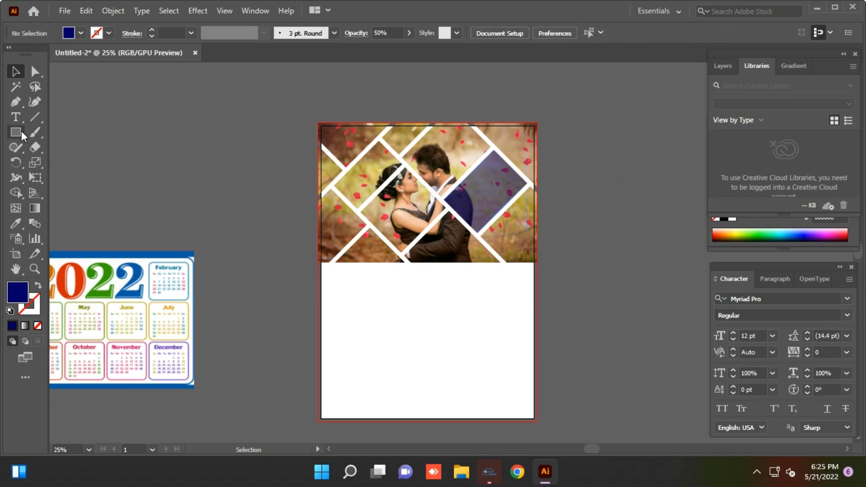
{"action": "left_click", "coordinate": [16, 119]}
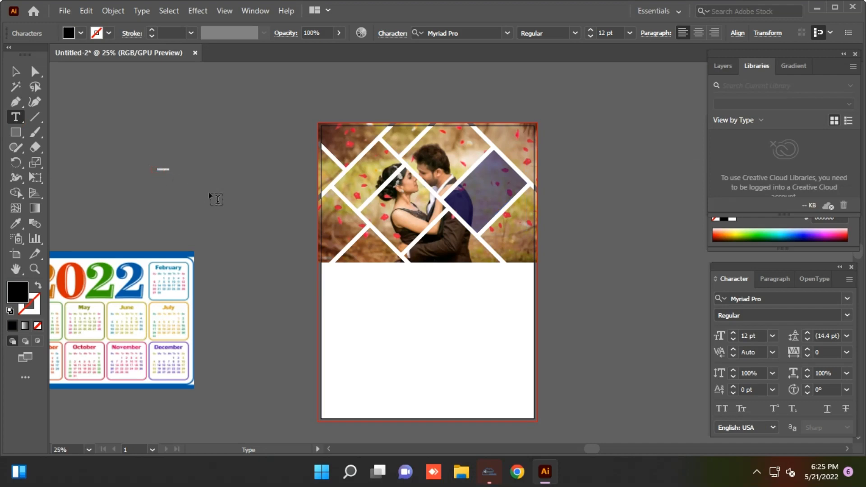
{"action": "key", "text": "Escape"}
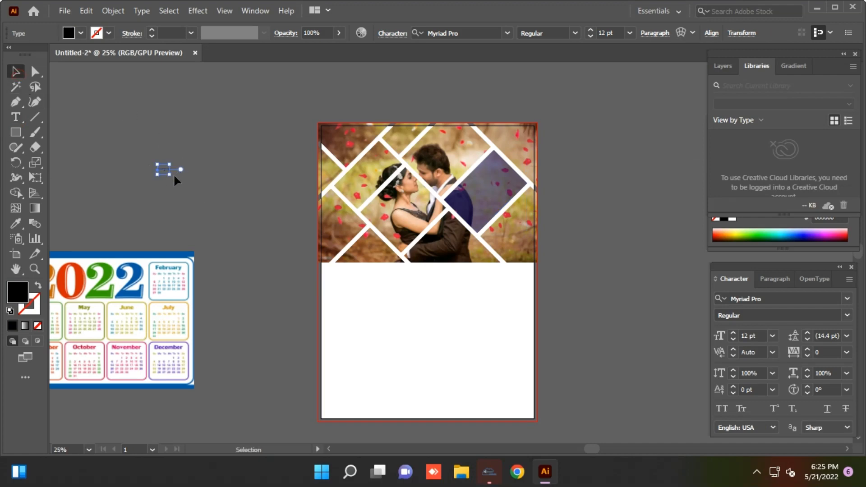
{"action": "left_click_drag", "start_coordinate": [172, 178], "coordinate": [228, 235]}
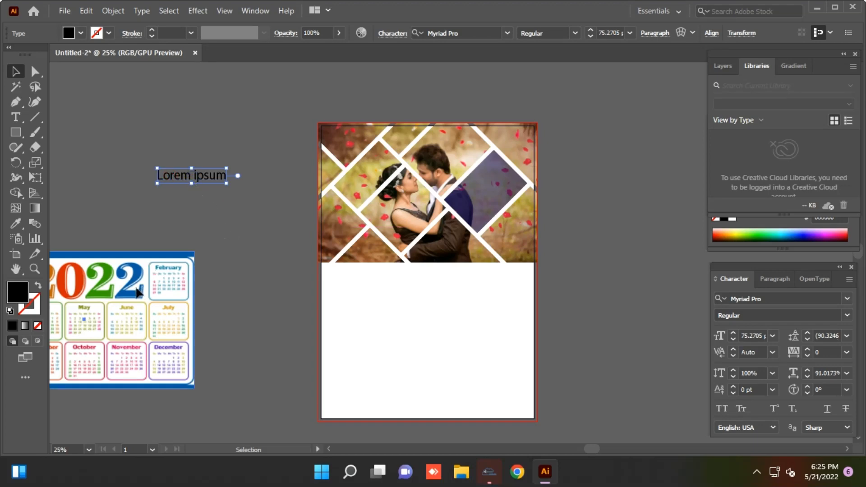
{"action": "left_click_drag", "start_coordinate": [137, 287], "coordinate": [434, 332]}
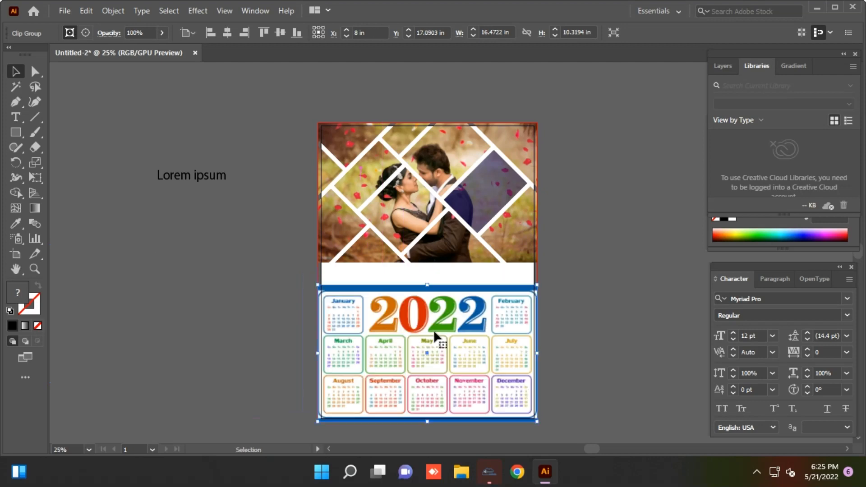
{"action": "left_click", "coordinate": [217, 264]}
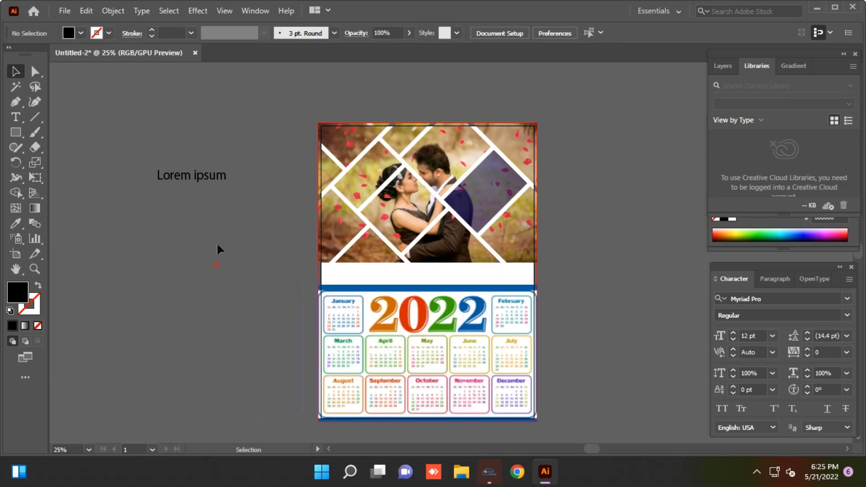
{"action": "left_click", "coordinate": [207, 179]}
{"action": "left_click", "coordinate": [386, 303]}
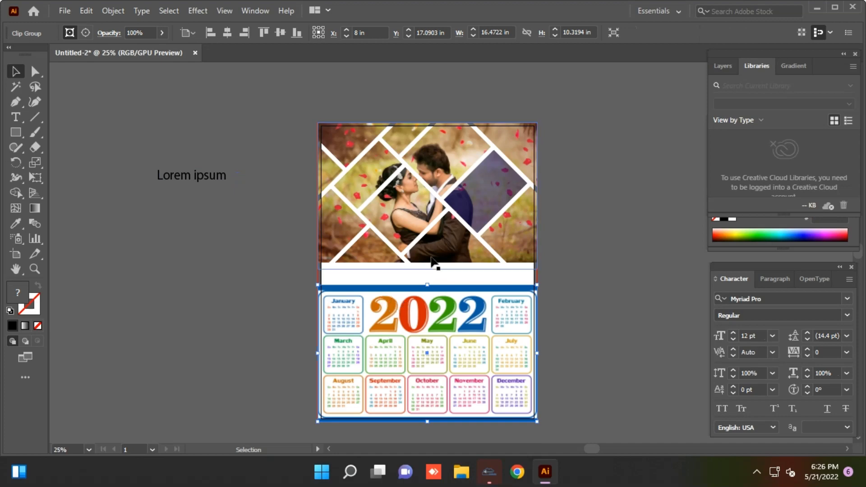
{"action": "left_click", "coordinate": [308, 276]}
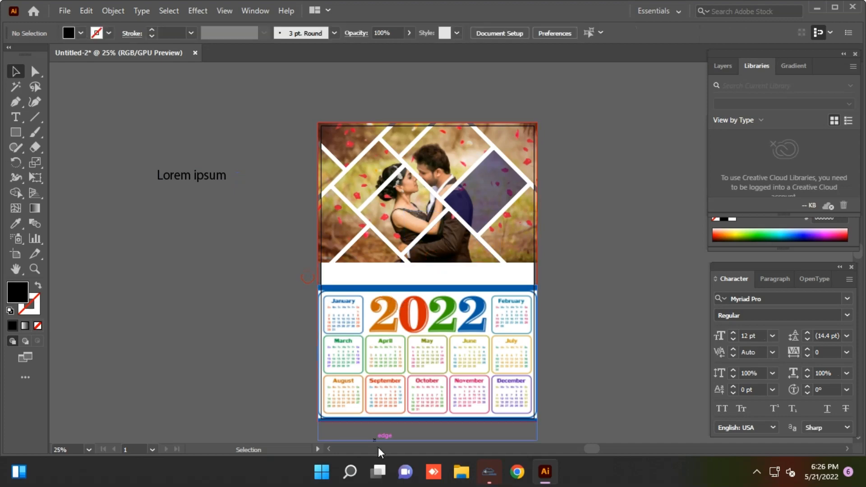
{"action": "left_click", "coordinate": [190, 177]}
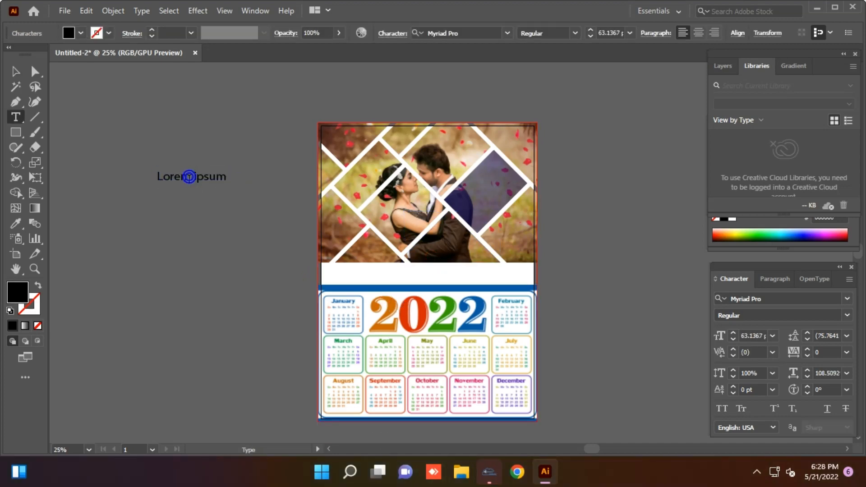
{"action": "triple_click", "coordinate": [190, 177]}
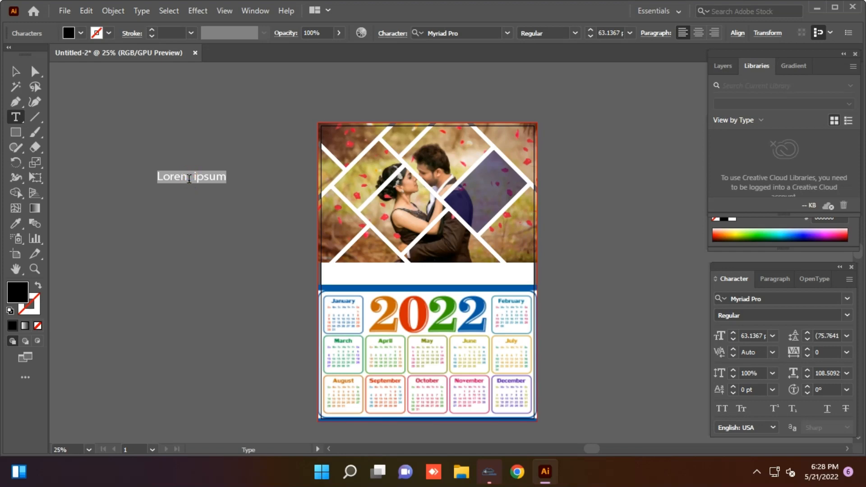
{"action": "key", "text": "ctrl+z"}
{"action": "key", "text": "ctrl+z"}
{"action": "key", "text": "ctrl+z"}
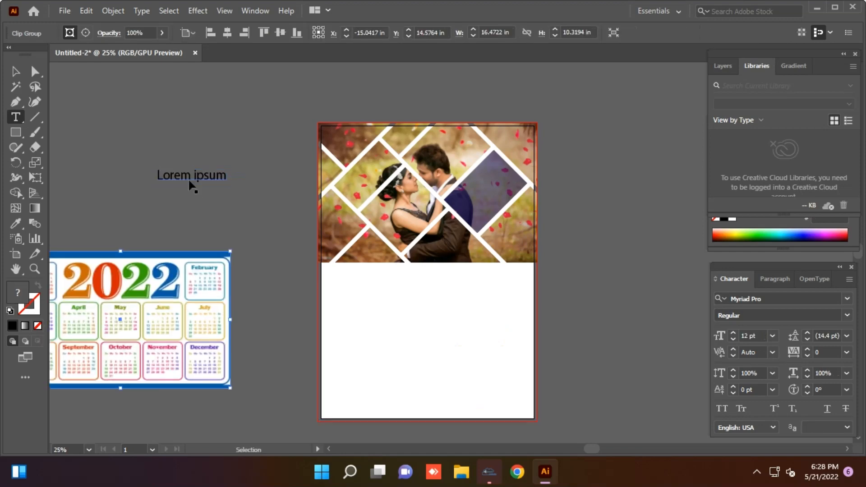
{"action": "key", "text": "ctrl+z"}
{"action": "key", "text": "ctrl+z"}
{"action": "key", "text": "ctrl+z"}
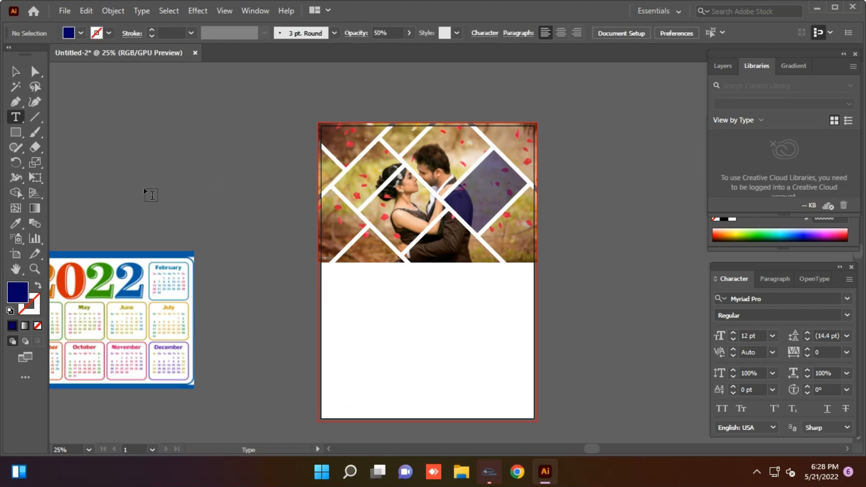
Add a two-line "Calendar 2022" title at about 70 pt and place it over the translucent blue panel
{"action": "left_click", "coordinate": [185, 181]}
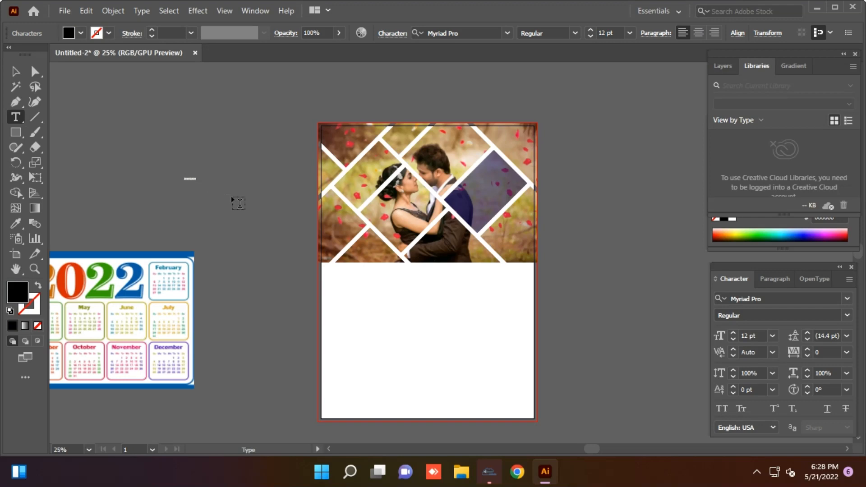
{"action": "left_click", "coordinate": [16, 71]}
{"action": "left_click_drag", "start_coordinate": [194, 184], "coordinate": [202, 210]}
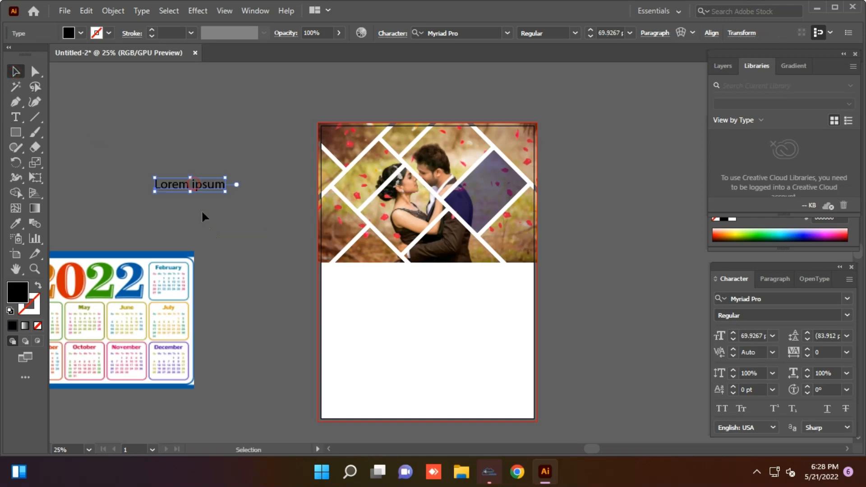
{"action": "double_click", "coordinate": [202, 188]}
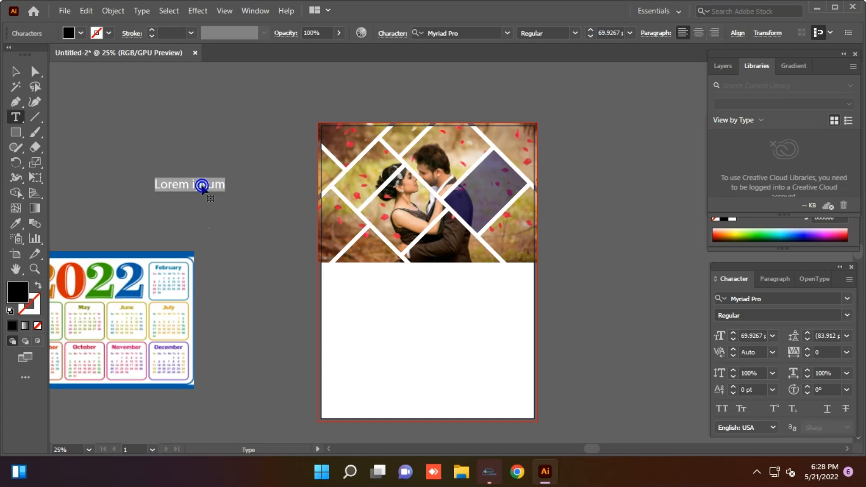
{"action": "type", "text": "Calen"}
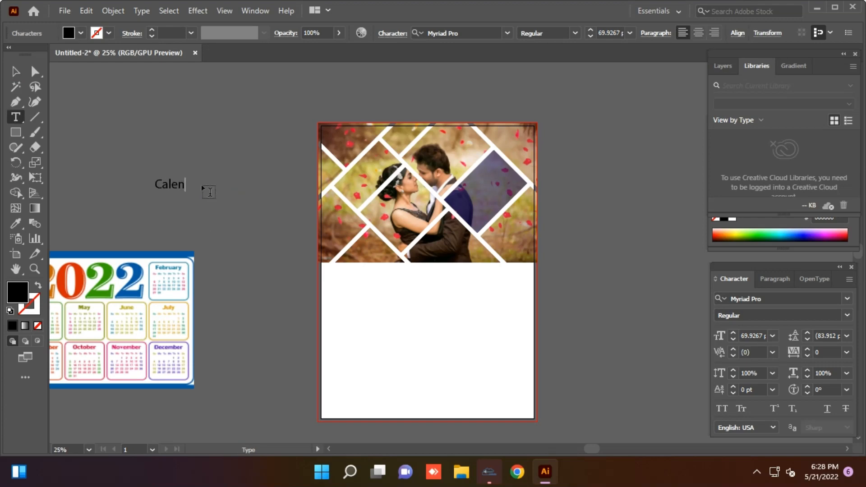
{"action": "type", "text": "dar"}
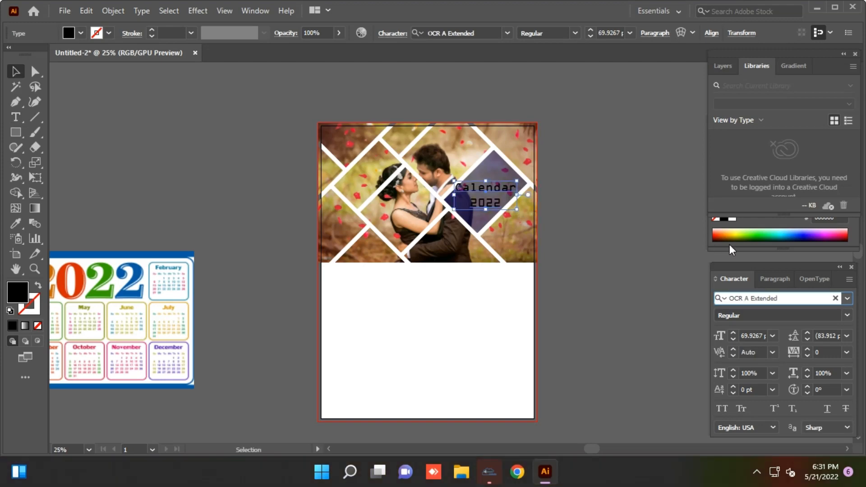
Color the title yellow (DEFF00), rotate it parallel to the blue panel's edge and enlarge it to about 73 pt
{"action": "left_click", "coordinate": [739, 232]}
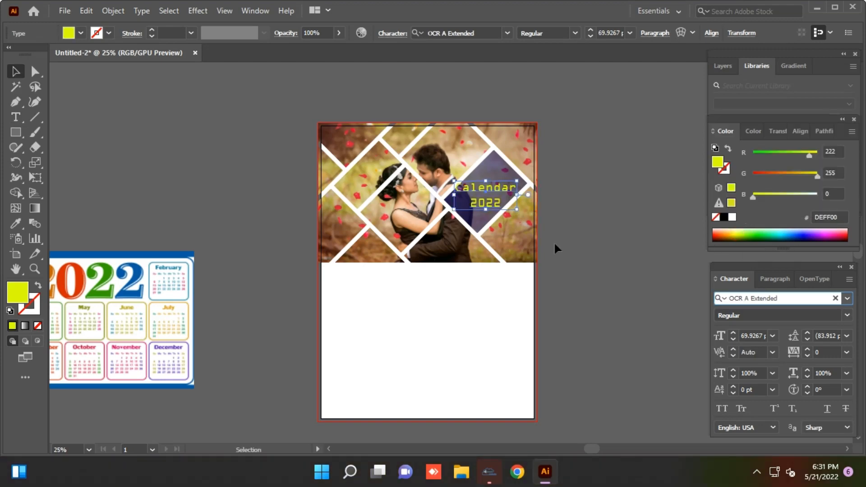
{"action": "left_click_drag", "start_coordinate": [523, 213], "coordinate": [536, 174]}
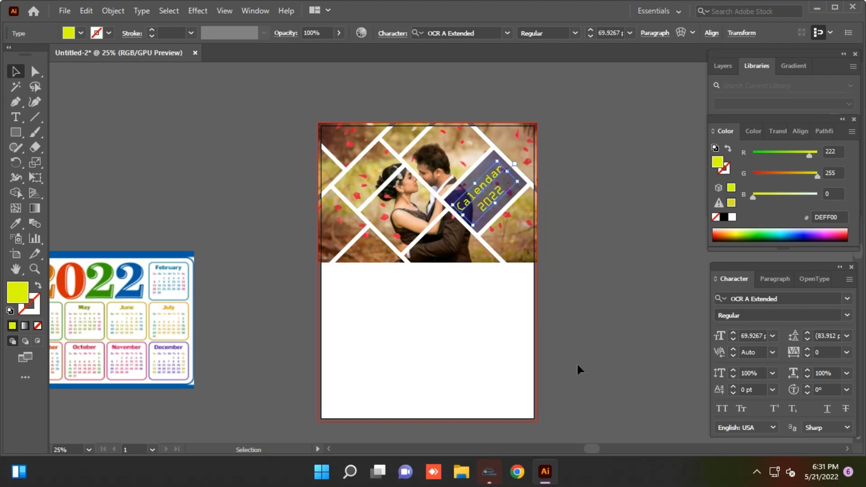
{"action": "left_click_drag", "start_coordinate": [495, 203], "coordinate": [496, 207]}
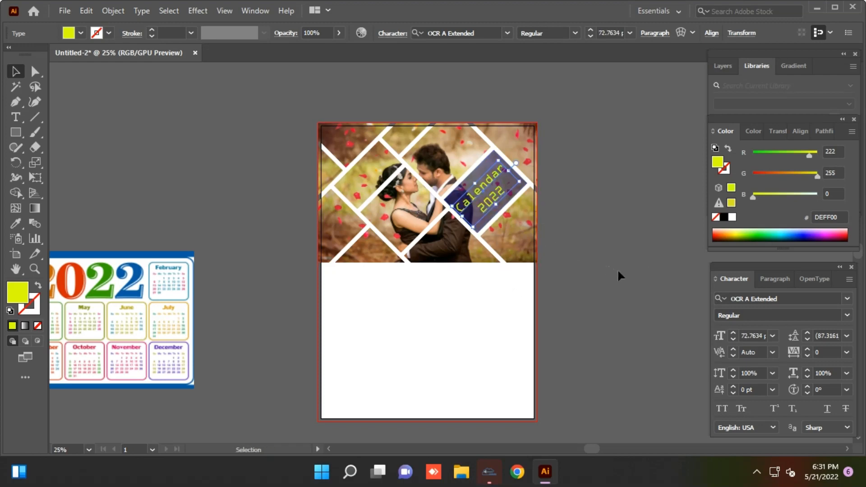
Try out other fonts on the title and set its font family to Poor Richard
{"action": "left_click", "coordinate": [846, 316]}
{"action": "left_click", "coordinate": [846, 315]}
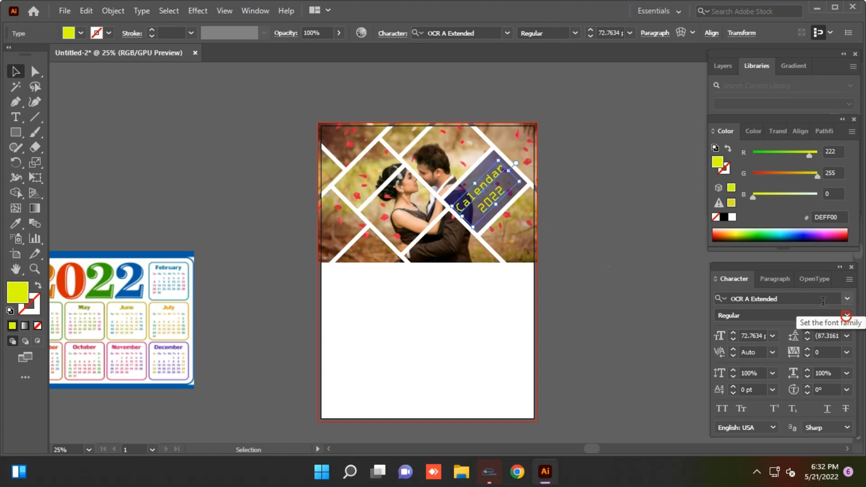
{"action": "left_click", "coordinate": [809, 300]}
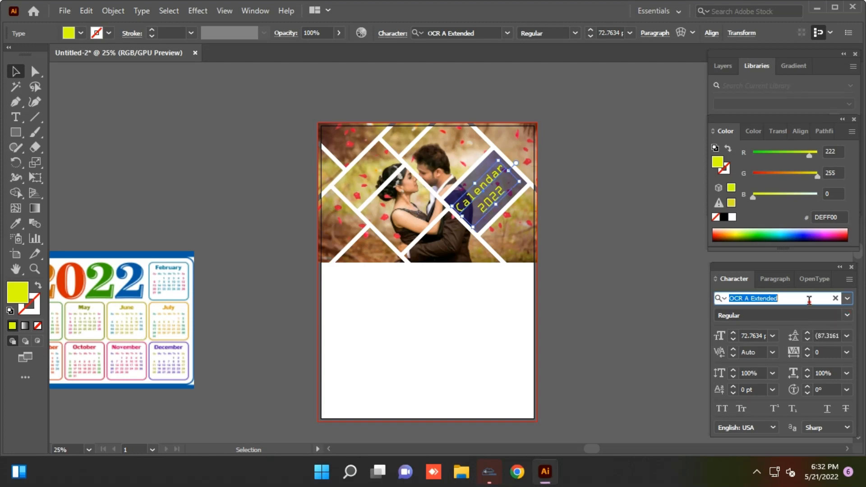
{"action": "scroll", "coordinate": [809, 299], "scroll_direction": "down", "scroll_amount": 1}
{"action": "scroll", "coordinate": [808, 300], "scroll_direction": "down", "scroll_amount": 3}
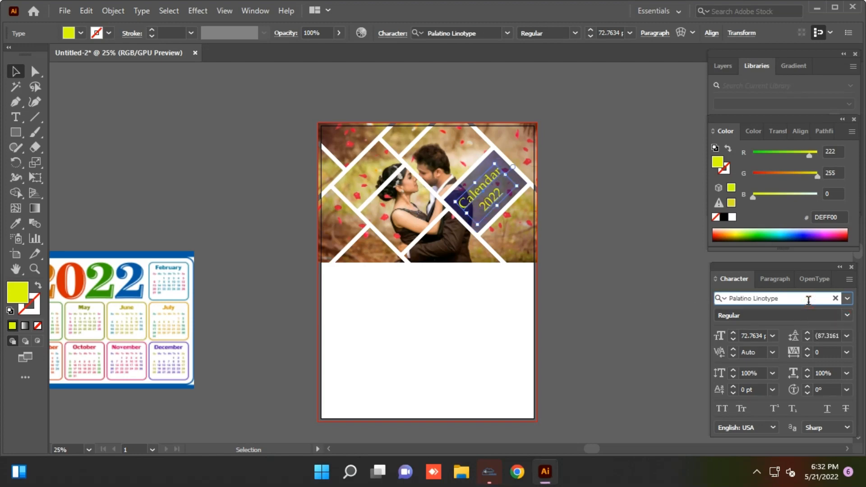
{"action": "scroll", "coordinate": [808, 300], "scroll_direction": "down", "scroll_amount": 4}
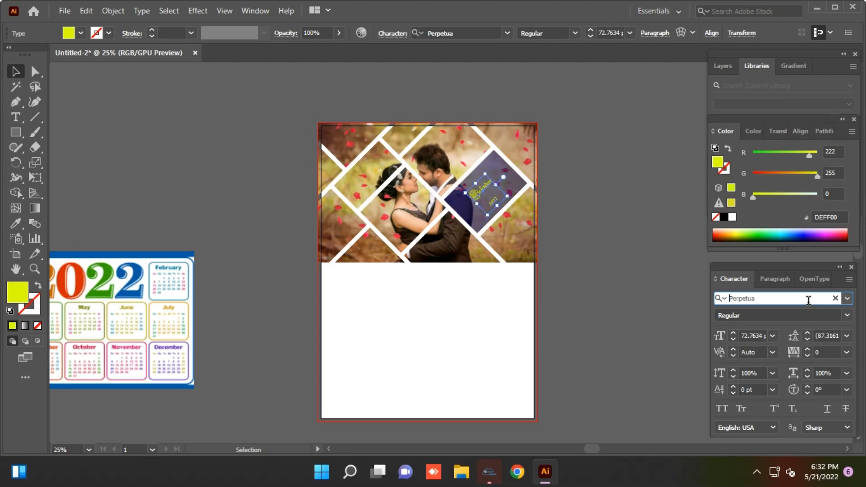
{"action": "scroll", "coordinate": [809, 300], "scroll_direction": "down", "scroll_amount": 3}
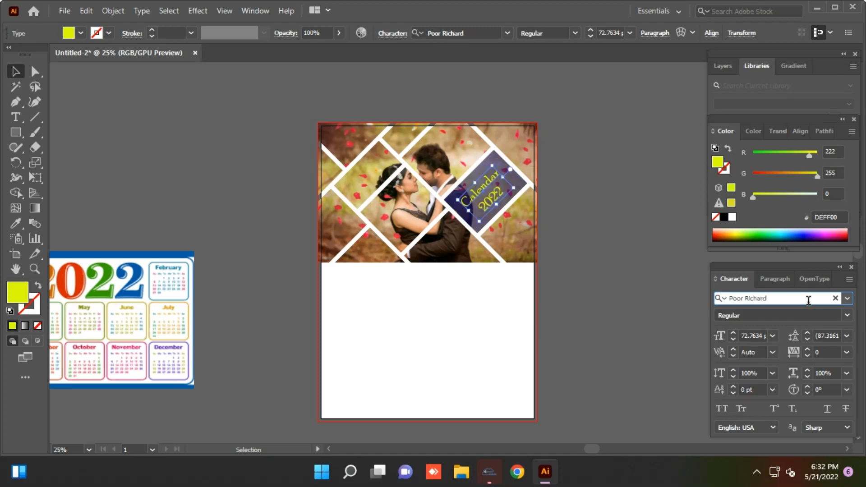
{"action": "scroll", "coordinate": [808, 299], "scroll_direction": "down", "scroll_amount": 1}
{"action": "scroll", "coordinate": [808, 300], "scroll_direction": "up", "scroll_amount": 1}
Enlarge the title to about 89 pt and nudge it until it sits centered inside the blue panel
{"action": "left_click_drag", "start_coordinate": [496, 206], "coordinate": [554, 228]}
{"action": "key", "text": "Up"}
{"action": "key", "text": "Up"}
{"action": "key", "text": "Up"}
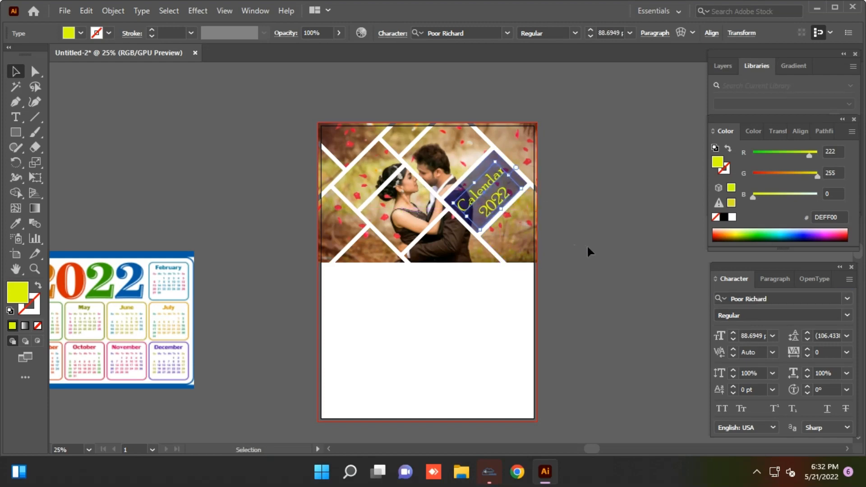
{"action": "key", "text": "shift+Left"}
{"action": "key", "text": "shift+Left"}
{"action": "key", "text": "shift+Up"}
{"action": "key", "text": "shift+Up"}
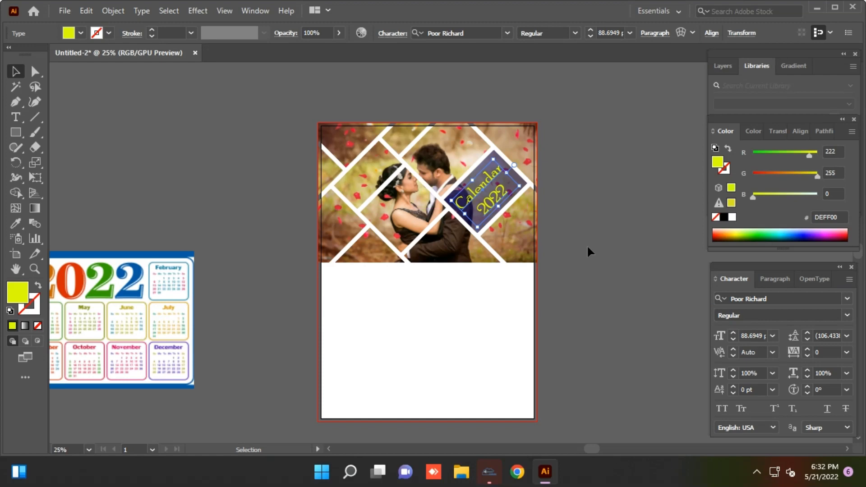
{"action": "key", "text": "ctrl"}
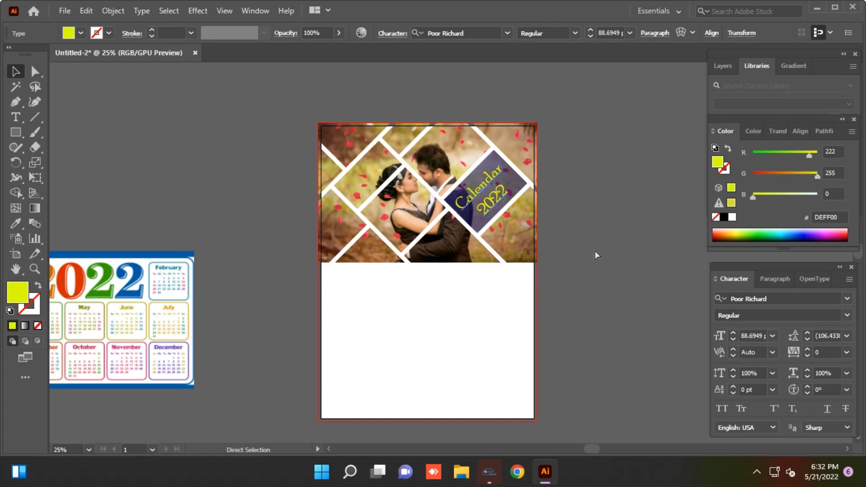
{"action": "key", "text": "Right"}
{"action": "key", "text": "Right"}
{"action": "key", "text": "Right"}
{"action": "key", "text": "Right"}
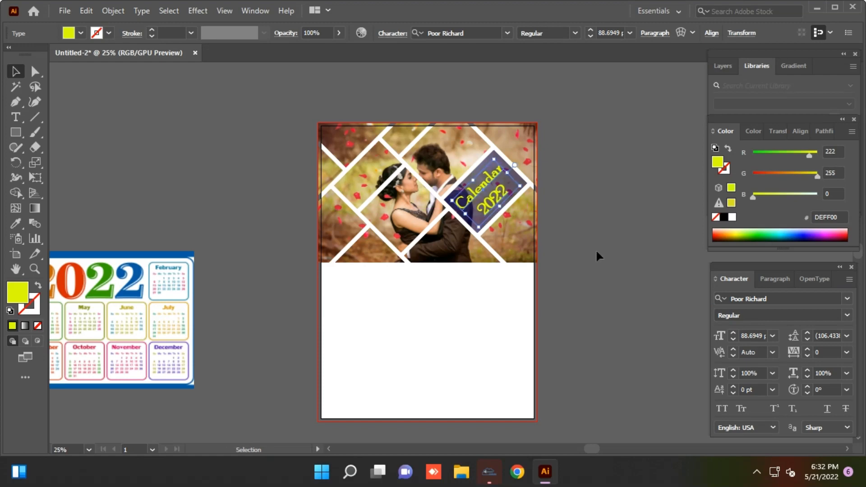
Try several fill colors on the title, settle on bright green (17FF8E) and deselect it
{"action": "left_click", "coordinate": [821, 234]}
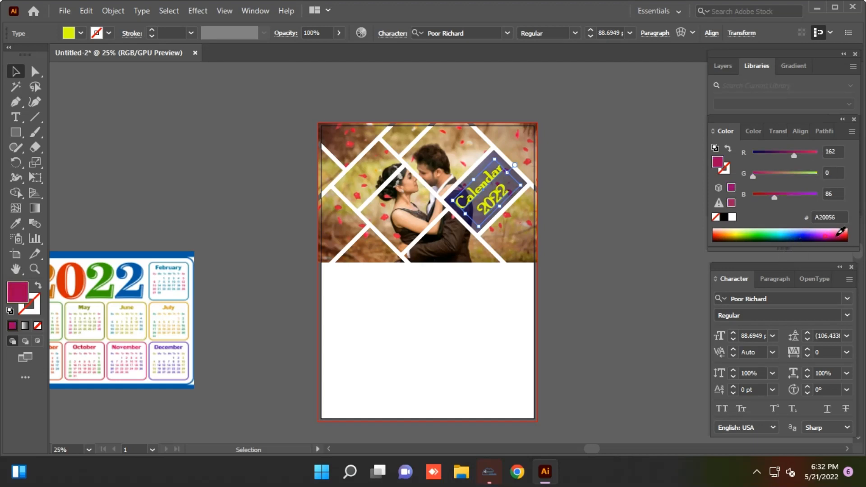
{"action": "left_click", "coordinate": [817, 235]}
{"action": "left_click", "coordinate": [786, 238]}
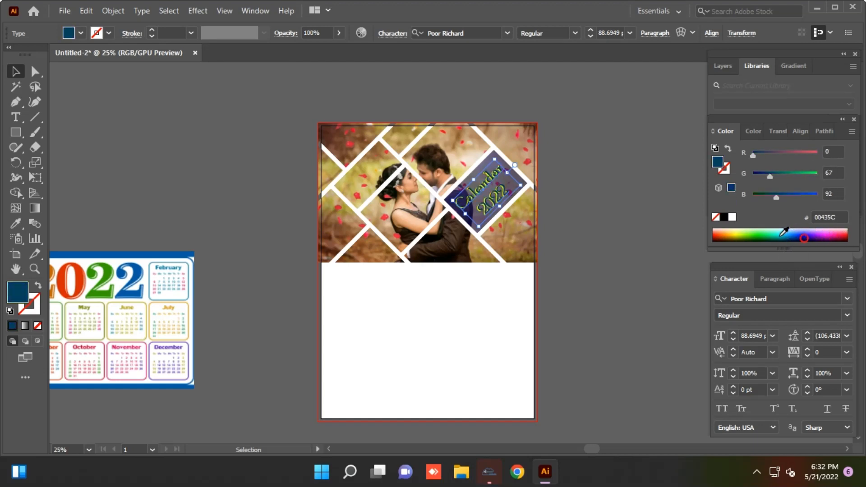
{"action": "left_click", "coordinate": [779, 231]}
{"action": "left_click", "coordinate": [775, 232]}
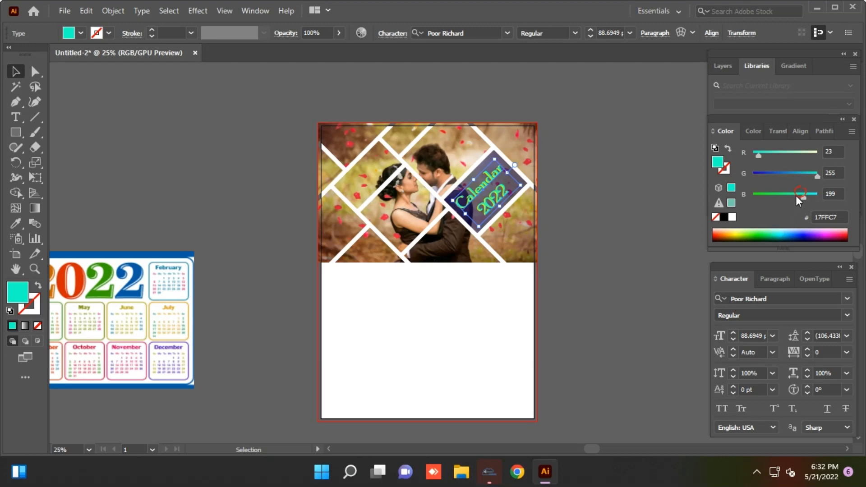
{"action": "left_click", "coordinate": [653, 232]}
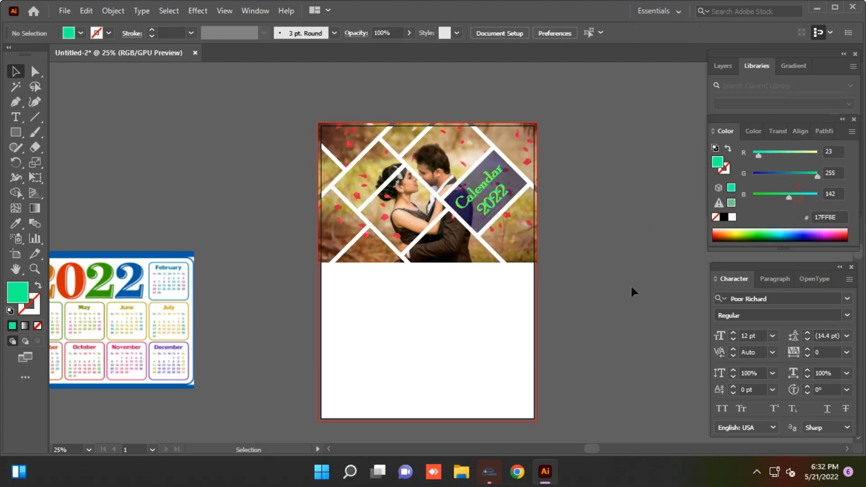
Move the 2022 month grid onto the lower part of the page, spanning its width, and deselect it
{"action": "left_click_drag", "start_coordinate": [131, 292], "coordinate": [472, 324]}
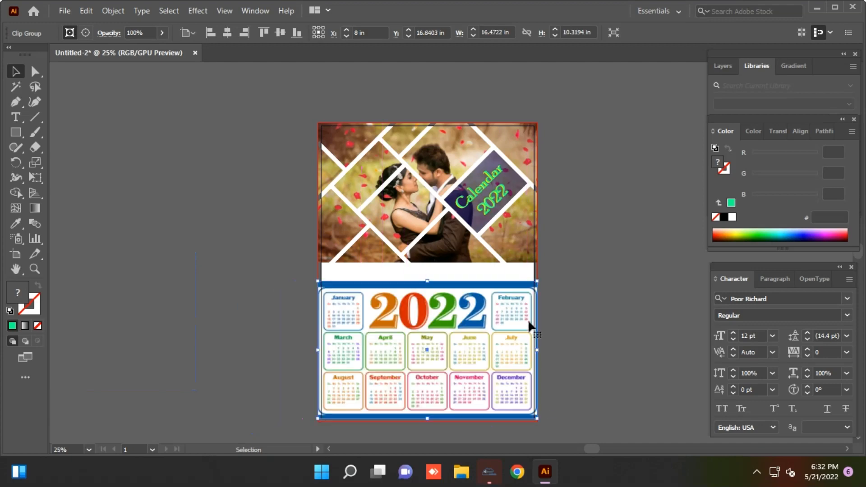
{"action": "left_click", "coordinate": [578, 333]}
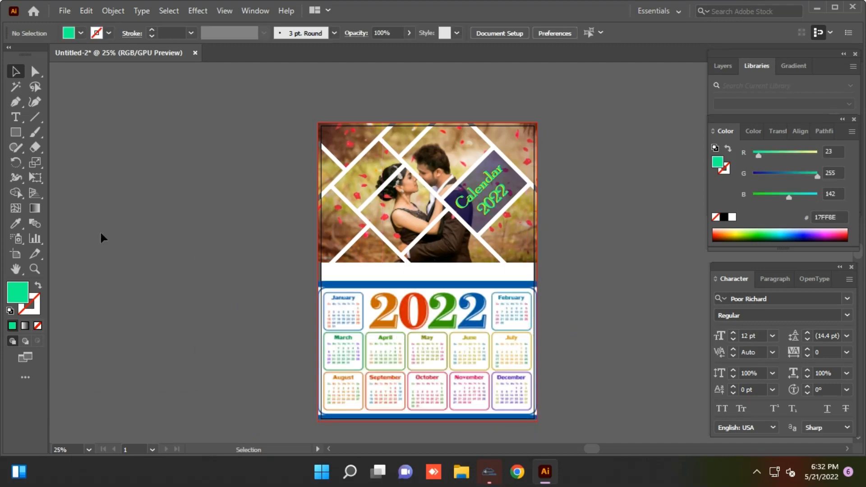
Draw a green rectangle across the full page width, send it to the back and stretch it up past the page's top edge
{"action": "left_click", "coordinate": [15, 132]}
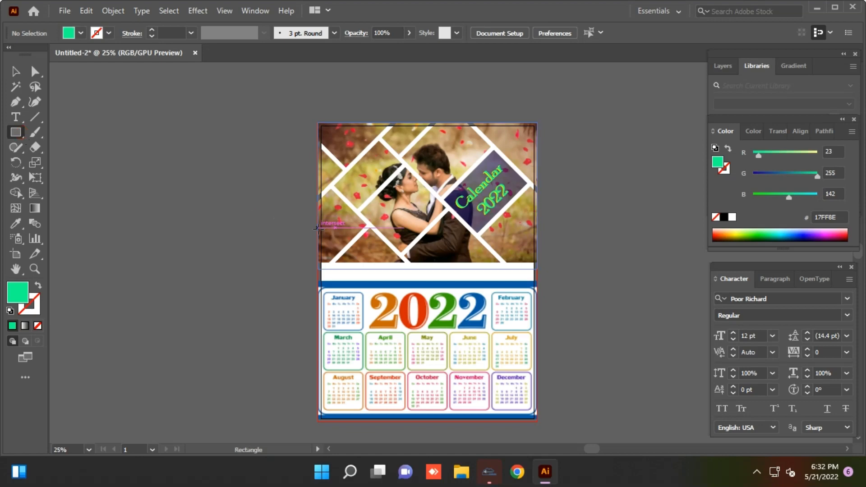
{"action": "left_click_drag", "start_coordinate": [318, 227], "coordinate": [538, 298]}
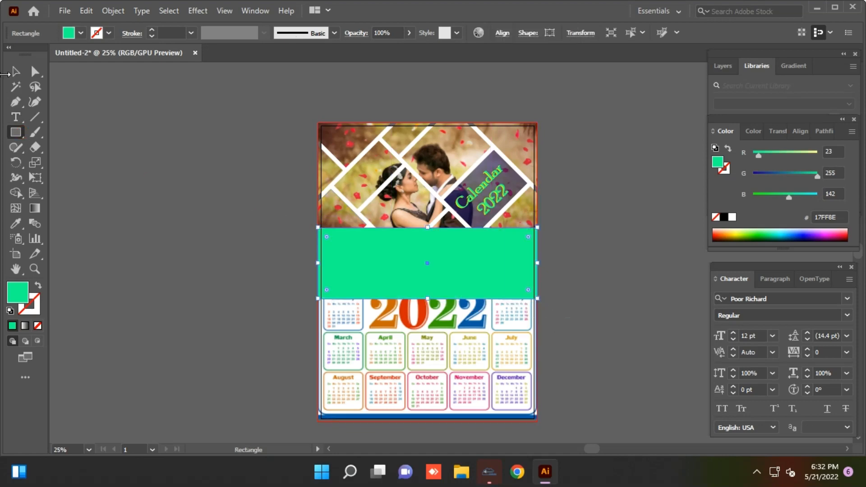
{"action": "left_click", "coordinate": [16, 71]}
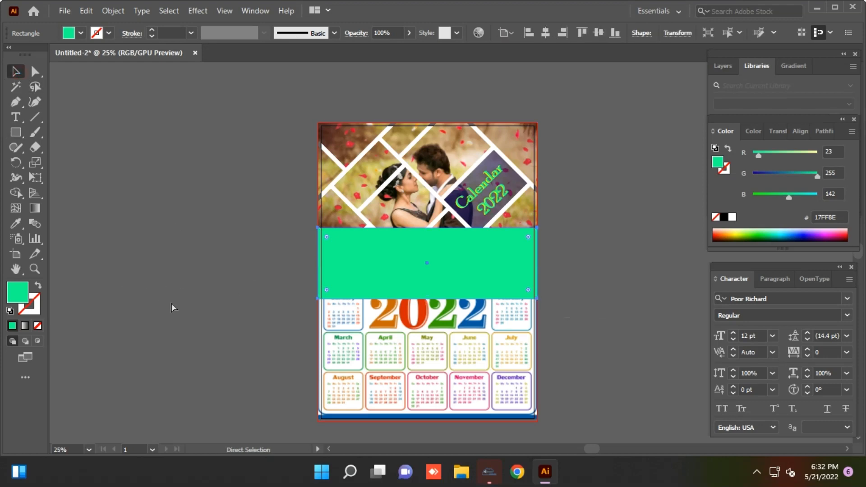
{"action": "key", "text": "ctrl+shift+bracketleft"}
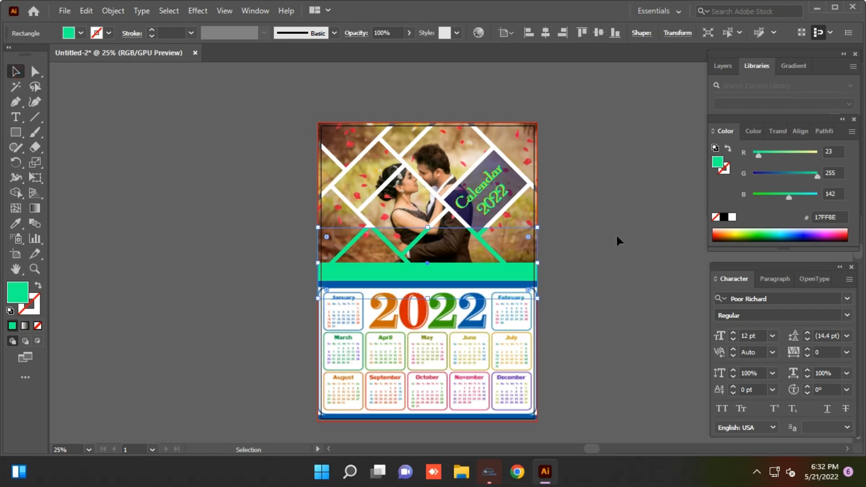
{"action": "left_click_drag", "start_coordinate": [427, 228], "coordinate": [419, 121]}
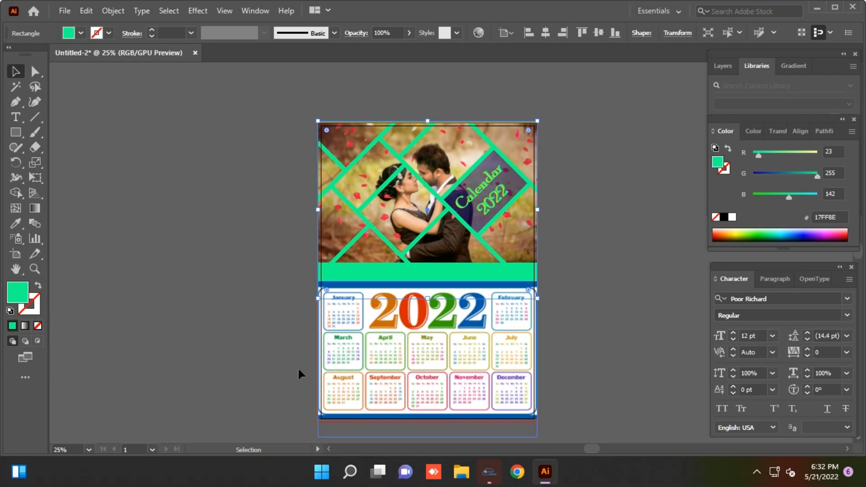
Sample the calendar bar's blue onto the background rectangle and raise its green value to 204 for a teal fill (00CCA3)
{"action": "left_click", "coordinate": [16, 223]}
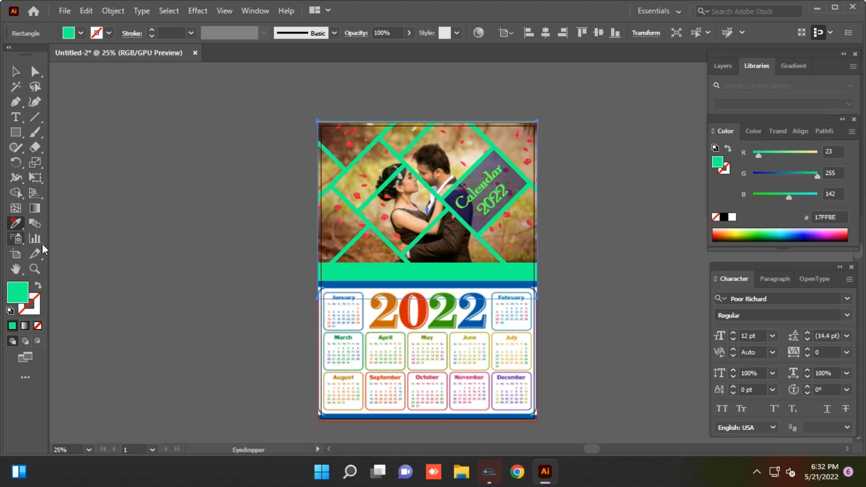
{"action": "left_click", "coordinate": [373, 415]}
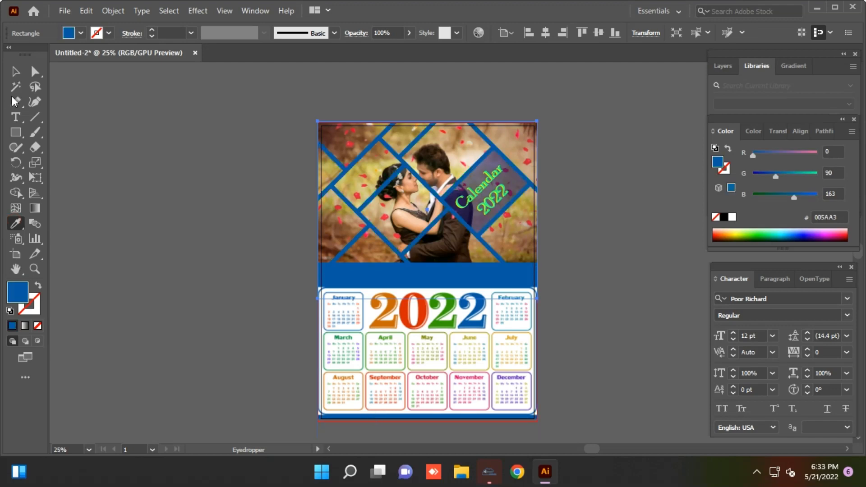
{"action": "left_click", "coordinate": [15, 72]}
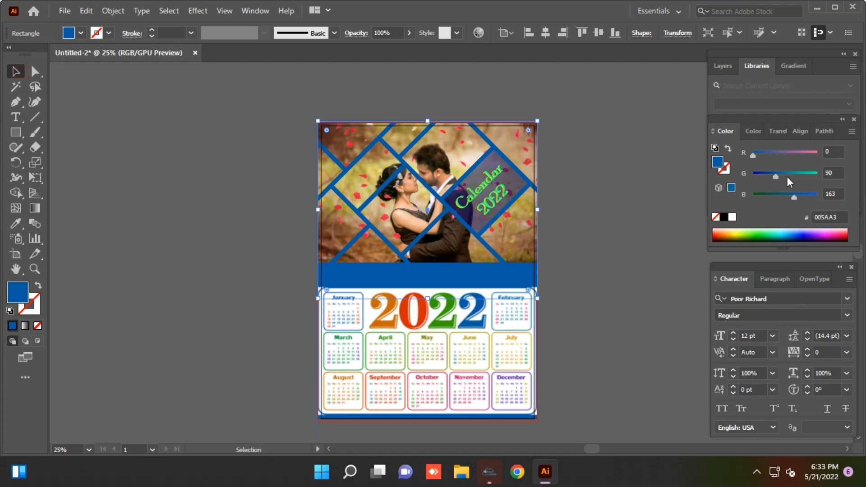
{"action": "left_click_drag", "start_coordinate": [776, 173], "coordinate": [801, 175]}
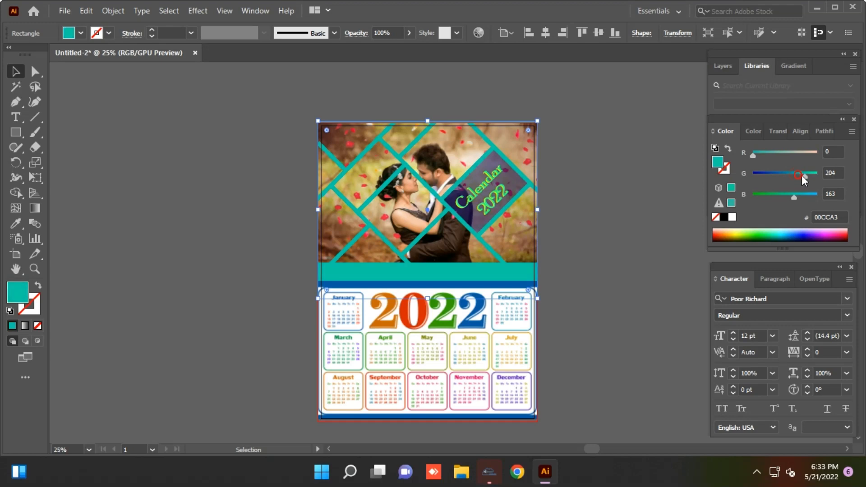
Stretch the calendar image upward inside its clipping group so its blue top bar is masked out, and exit isolation
{"action": "double_click", "coordinate": [480, 343]}
{"action": "left_click", "coordinate": [478, 345]}
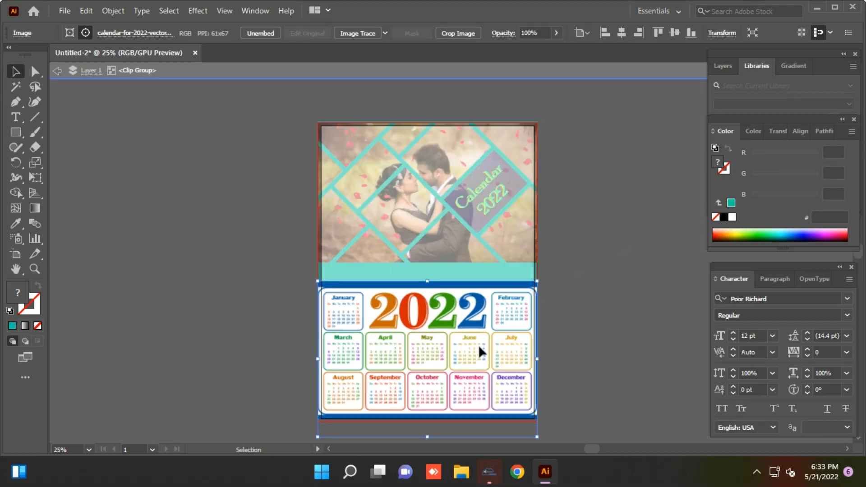
{"action": "double_click", "coordinate": [453, 350]}
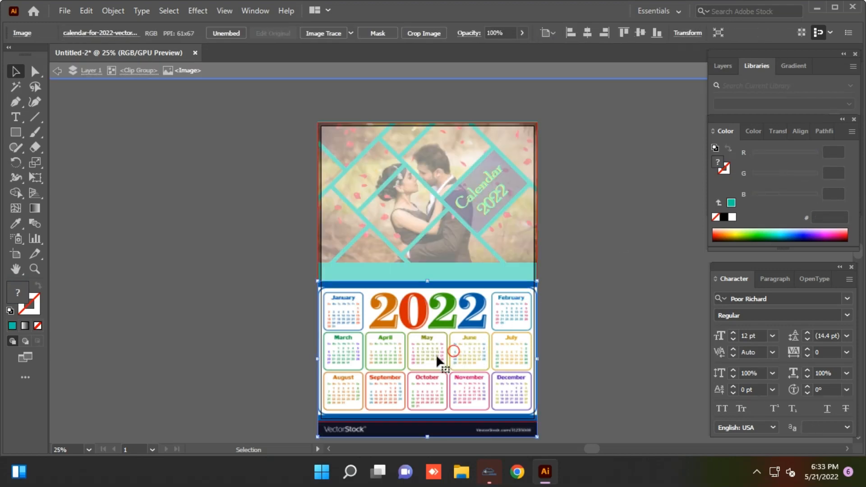
{"action": "left_click_drag", "start_coordinate": [434, 305], "coordinate": [433, 278]}
{"action": "double_click", "coordinate": [616, 359]}
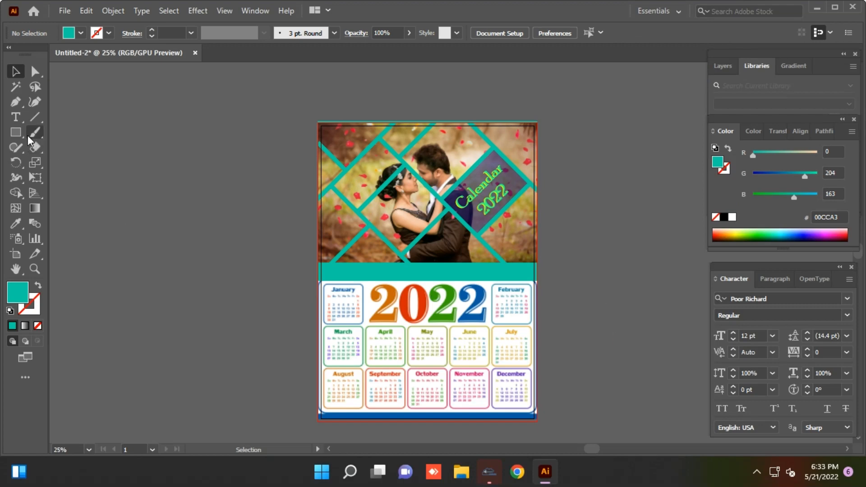
Add the text "Your Company Name" in black, enlarge it to about 100 pt and place it on the teal band above the calendar
{"action": "left_click", "coordinate": [16, 117]}
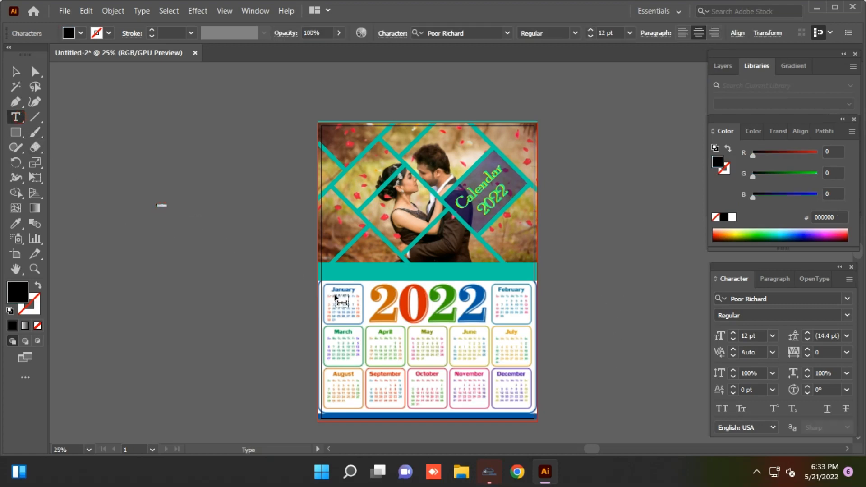
{"action": "key", "text": "BackSpace"}
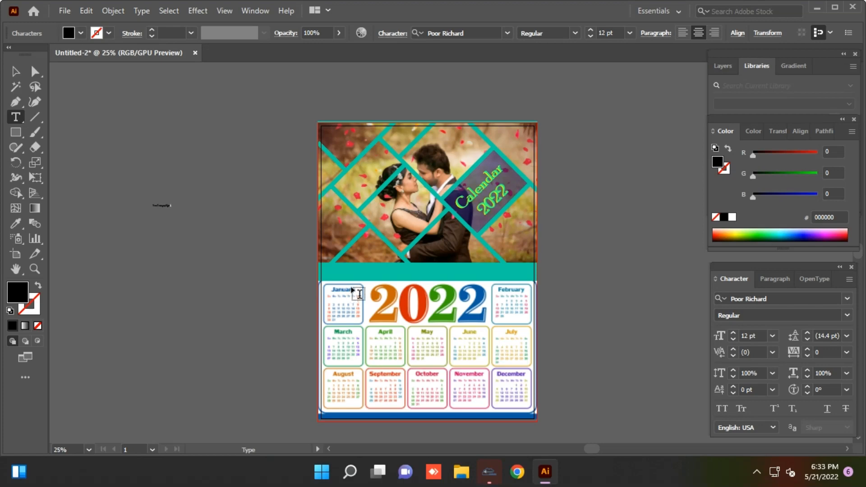
{"action": "left_click", "coordinate": [15, 71]}
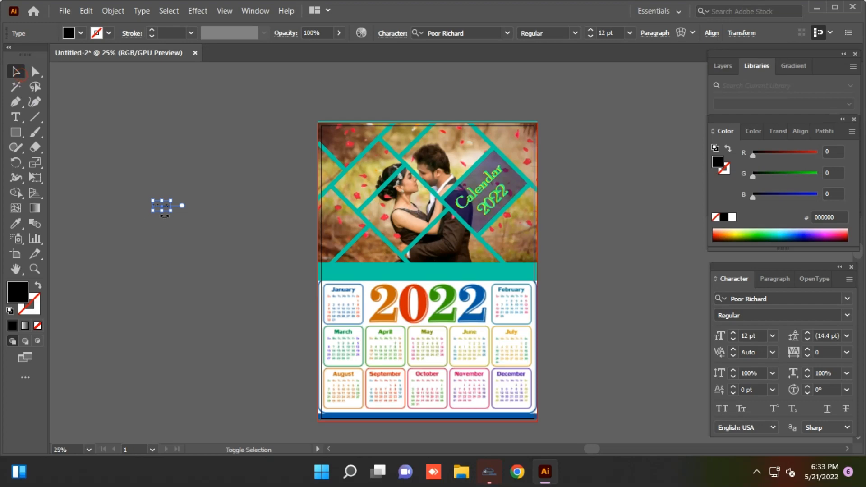
{"action": "left_click_drag", "start_coordinate": [163, 211], "coordinate": [465, 279]}
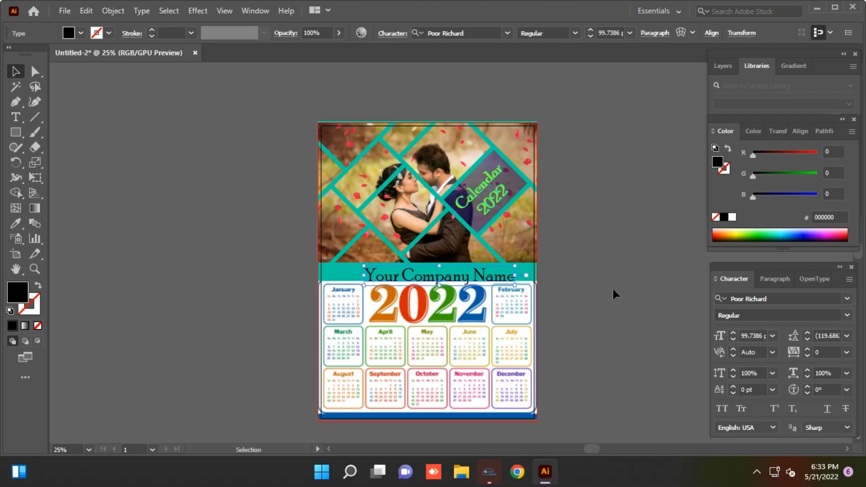
Reduce the company name to about 58 pt, nudge it to the vertical middle of the teal band and deselect it
{"action": "key", "text": "Up"}
{"action": "key", "text": "Up"}
{"action": "key", "text": "Up"}
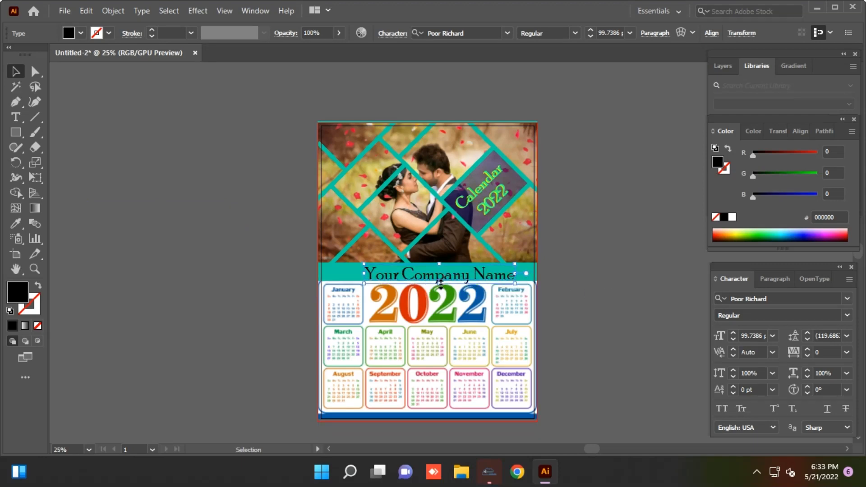
{"action": "left_click_drag", "start_coordinate": [441, 283], "coordinate": [441, 274]}
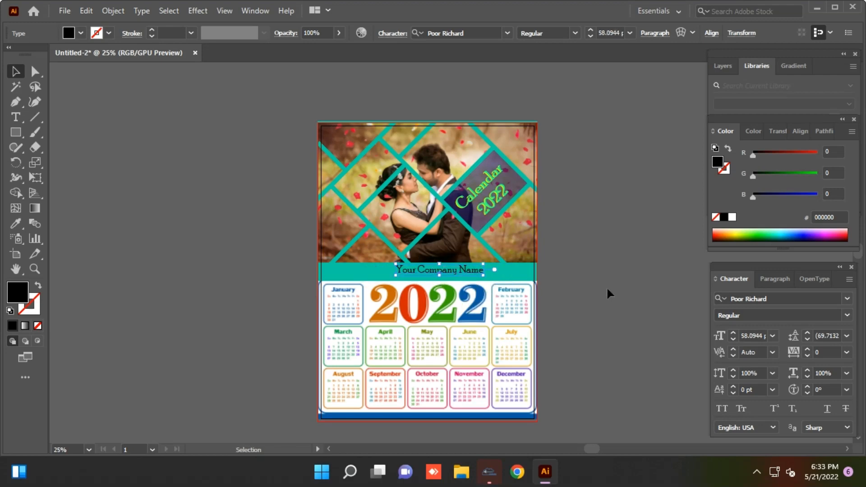
{"action": "key", "text": "Down"}
{"action": "key", "text": "Down"}
{"action": "key", "text": "Down"}
{"action": "key", "text": "Down"}
{"action": "key", "text": "Down"}
{"action": "key", "text": "Down"}
{"action": "key", "text": "Down"}
{"action": "key", "text": "Down"}
{"action": "key", "text": "Down"}
{"action": "key", "text": "Down"}
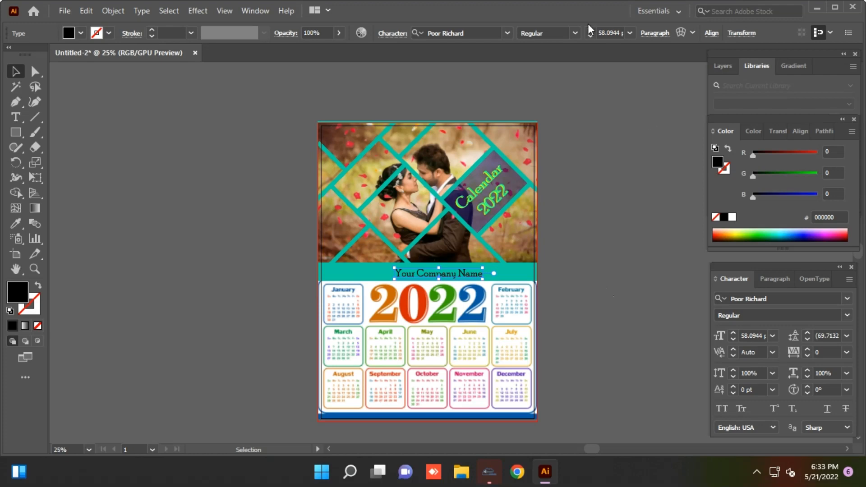
{"action": "left_click", "coordinate": [677, 283]}
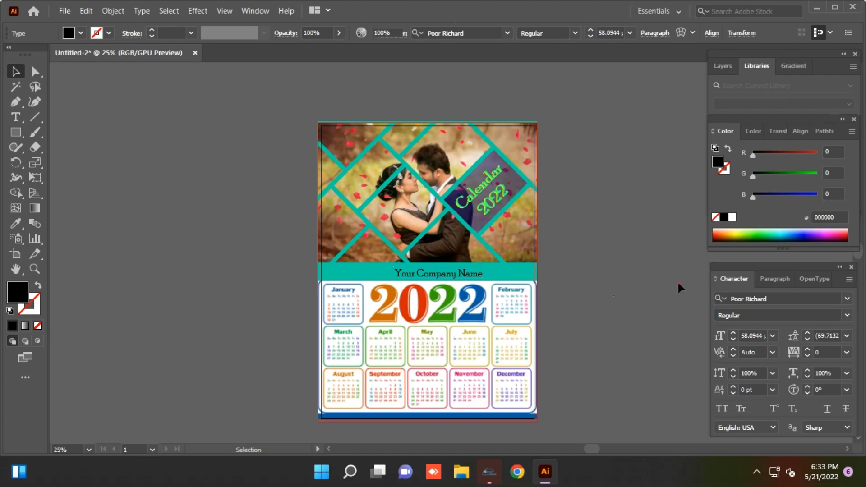
Try left paragraph alignment on the company name, return it to centered alignment and deselect everything
{"action": "left_click", "coordinate": [453, 273]}
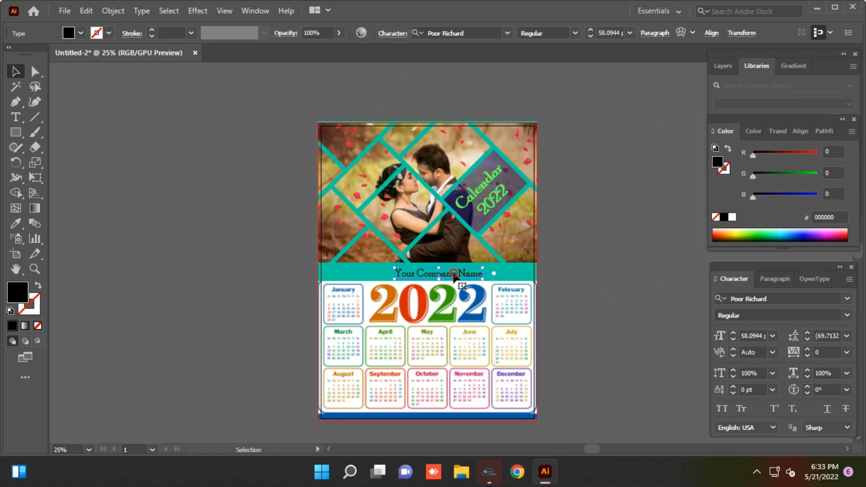
{"action": "left_click", "coordinate": [782, 279]}
{"action": "left_click", "coordinate": [806, 280]}
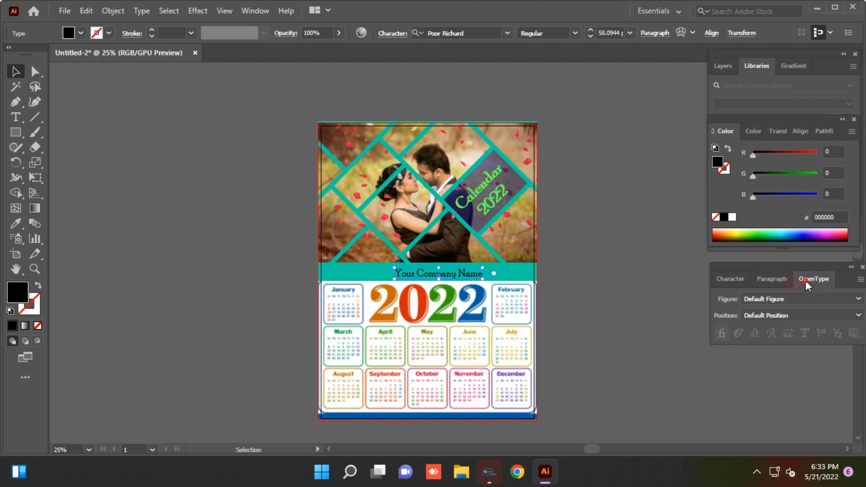
{"action": "left_click", "coordinate": [780, 280]}
{"action": "left_click", "coordinate": [719, 301]}
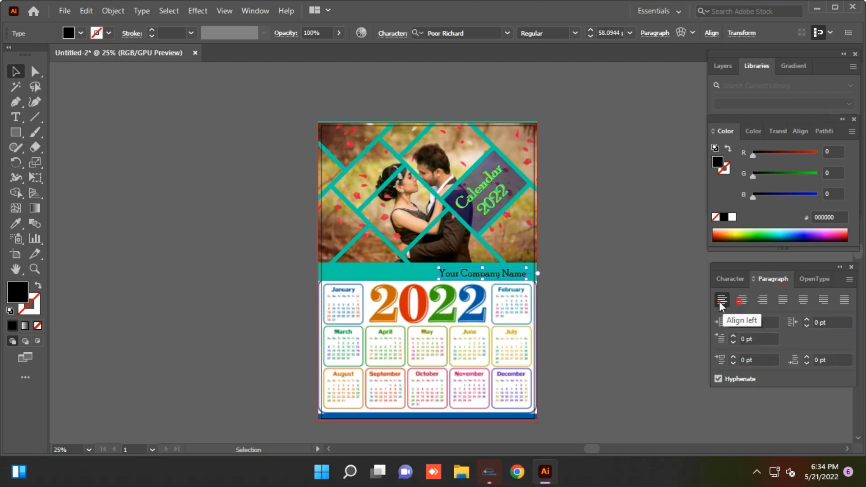
{"action": "left_click", "coordinate": [749, 299]}
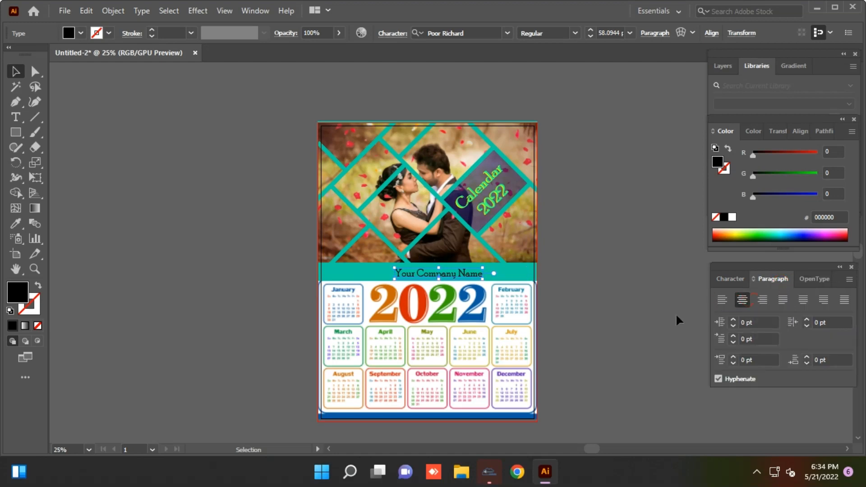
{"action": "left_click", "coordinate": [530, 272], "text": "shift"}
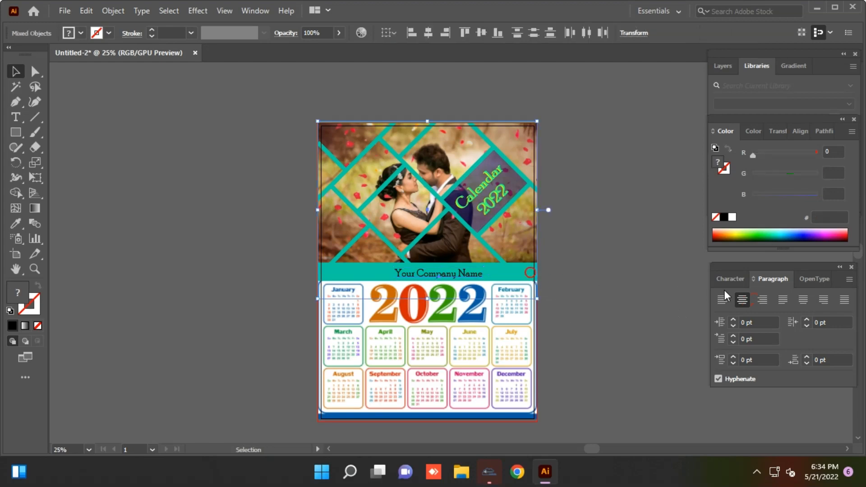
{"action": "left_click", "coordinate": [742, 299]}
{"action": "left_click", "coordinate": [633, 285]}
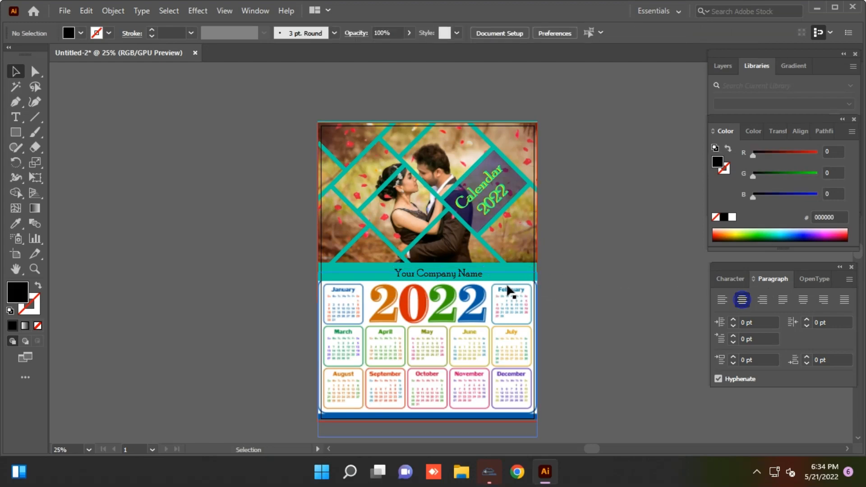
Fine-tune the company name's horizontal position in the teal band and fill the text with yellow (FFFF00)
{"action": "left_click", "coordinate": [469, 276]}
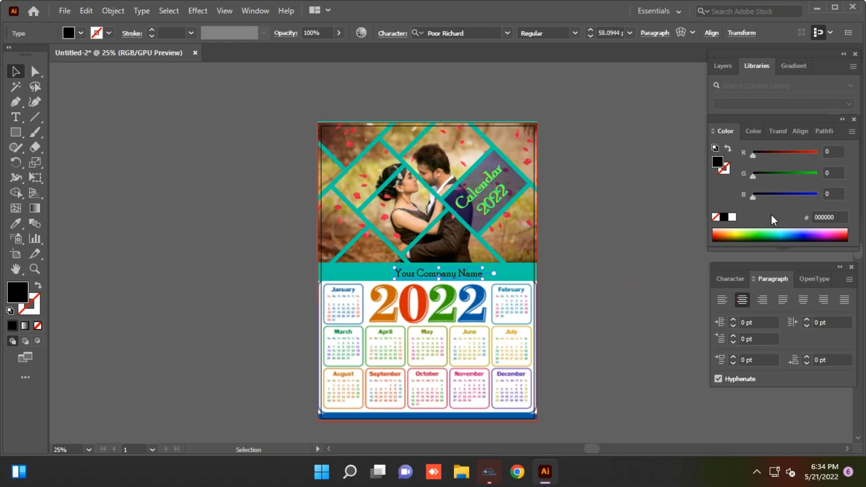
{"action": "key", "text": "ctrl+equal"}
{"action": "key", "text": "ctrl+equal"}
{"action": "key", "text": "ctrl+equal"}
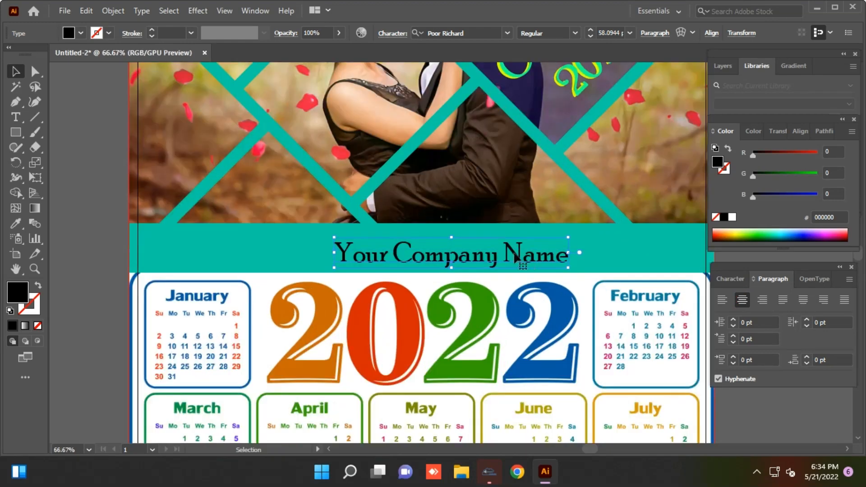
{"action": "mouse_move", "coordinate": [496, 261]}
{"action": "left_mouse_down"}
{"action": "mouse_move", "coordinate": [481, 252]}
{"action": "mouse_move", "coordinate": [491, 259]}
{"action": "left_mouse_up"}
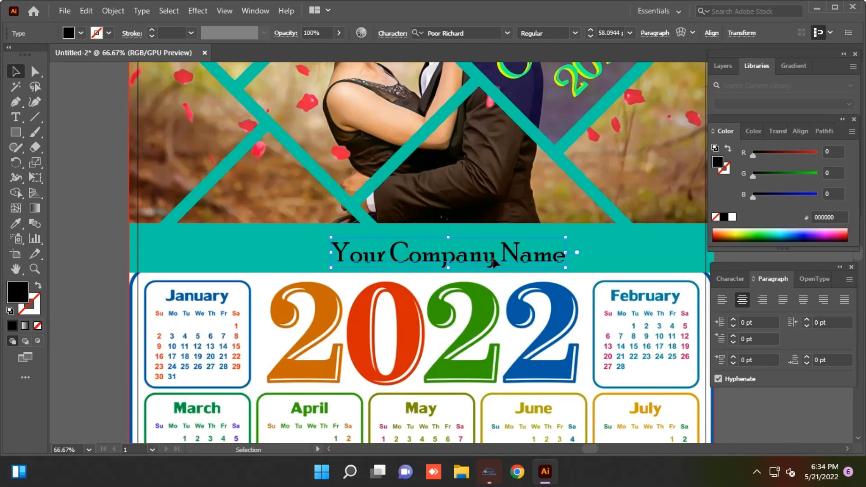
{"action": "left_click_drag", "start_coordinate": [494, 262], "coordinate": [497, 261]}
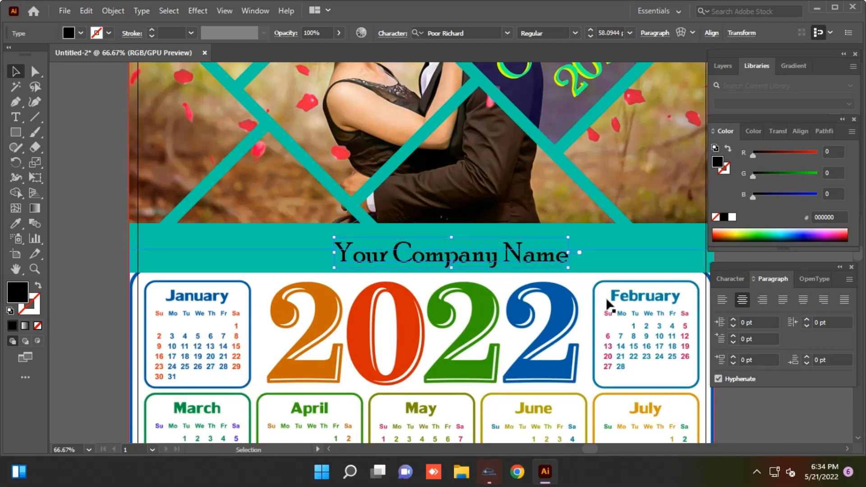
{"action": "left_click_drag", "start_coordinate": [784, 173], "coordinate": [827, 153]}
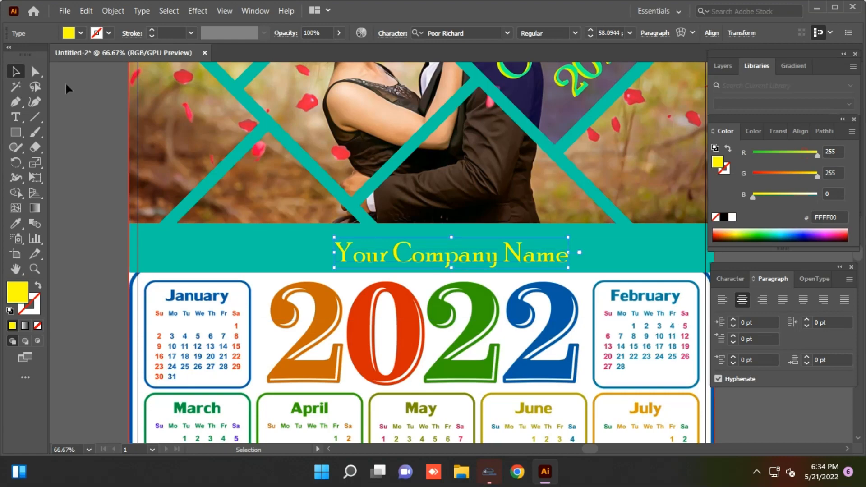
Paste a copy of the company name in front, offset it slightly right and down, and fill it with red (FF0000)
{"action": "left_click", "coordinate": [86, 10]}
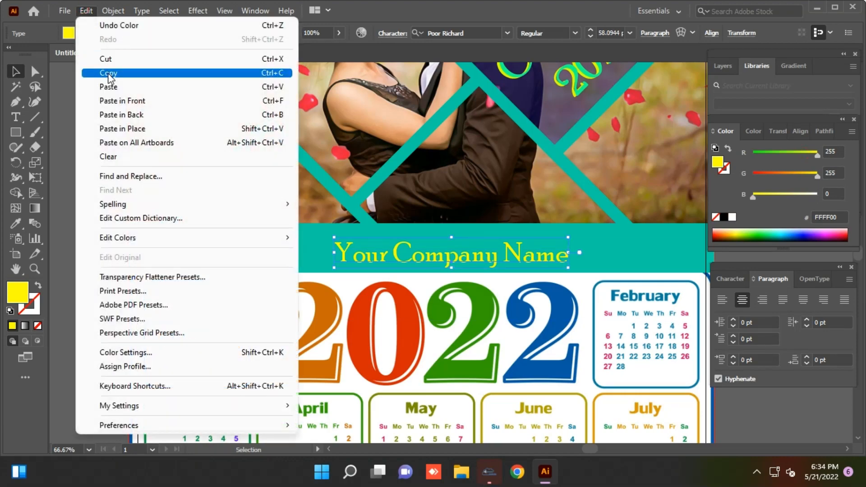
{"action": "left_click", "coordinate": [109, 78]}
{"action": "left_click", "coordinate": [86, 10]}
{"action": "left_click", "coordinate": [121, 101]}
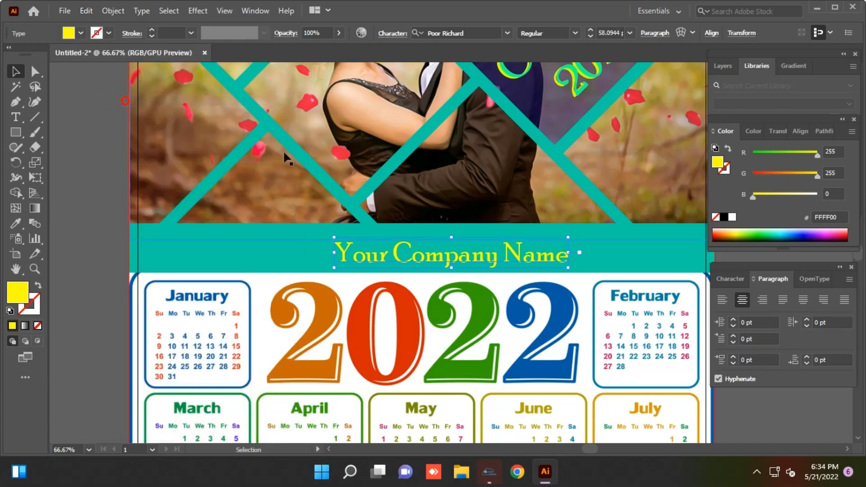
{"action": "key", "text": "Right"}
{"action": "key", "text": "Right"}
{"action": "key", "text": "Right"}
{"action": "key", "text": "Right"}
{"action": "key", "text": "Right"}
{"action": "key", "text": "Down"}
{"action": "key", "text": "Down"}
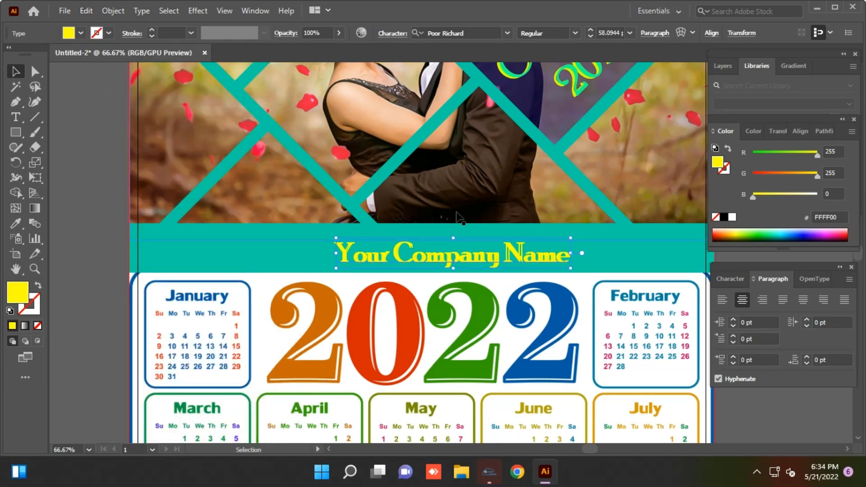
{"action": "left_click_drag", "start_coordinate": [817, 176], "coordinate": [729, 180]}
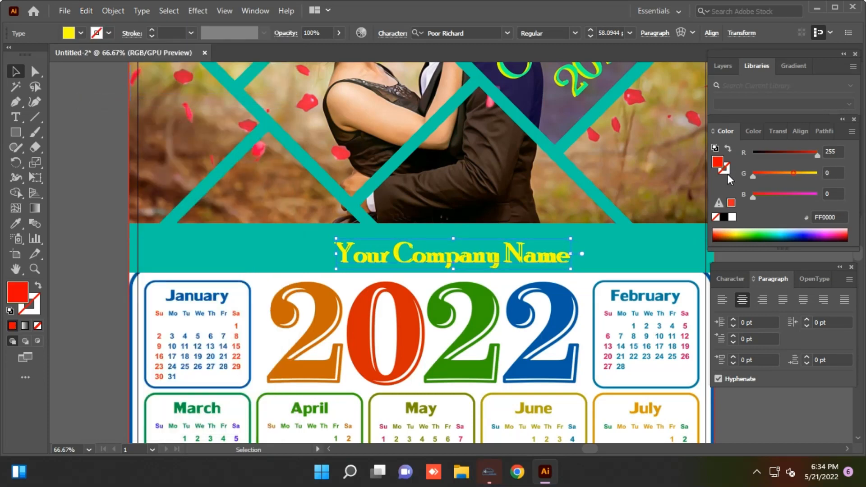
Change the front copy of the company name to a blue fill (1B00E0) and deselect it
{"action": "left_click_drag", "start_coordinate": [782, 198], "coordinate": [808, 195]}
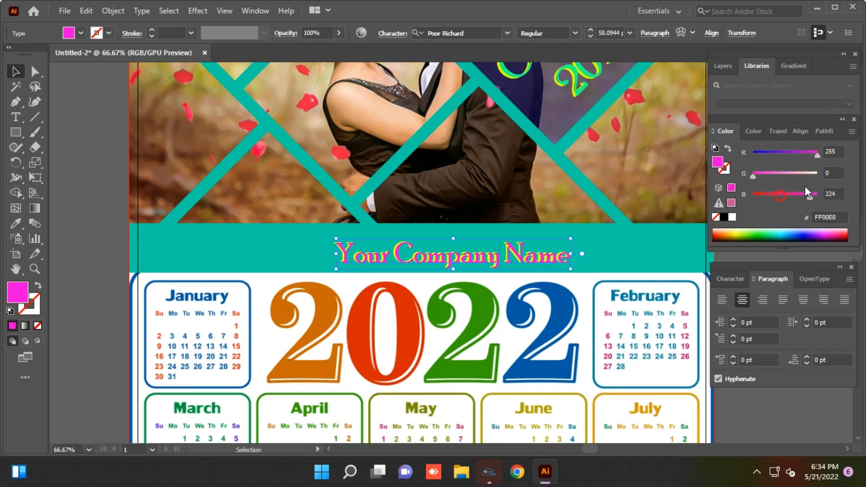
{"action": "left_click_drag", "start_coordinate": [787, 156], "coordinate": [760, 154]}
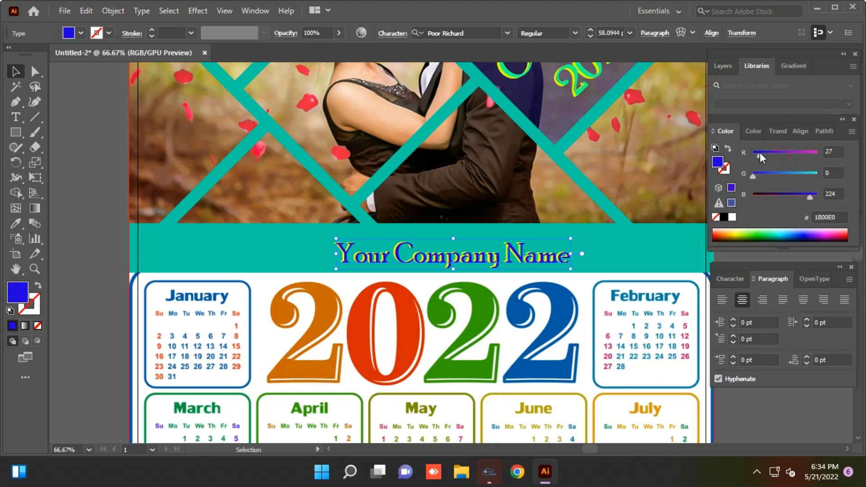
{"action": "left_click", "coordinate": [112, 209]}
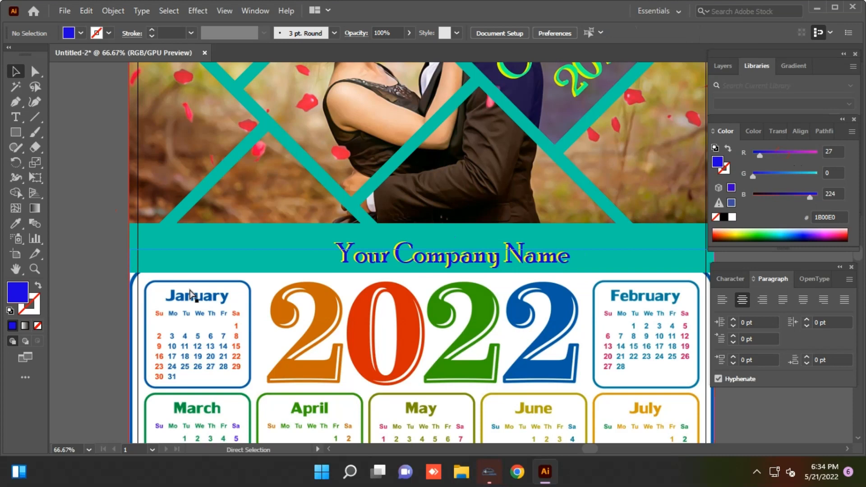
Hide all the panels and show the whole calendar page at 33.33% to review the finished design
{"action": "key", "text": "ctrl+0"}
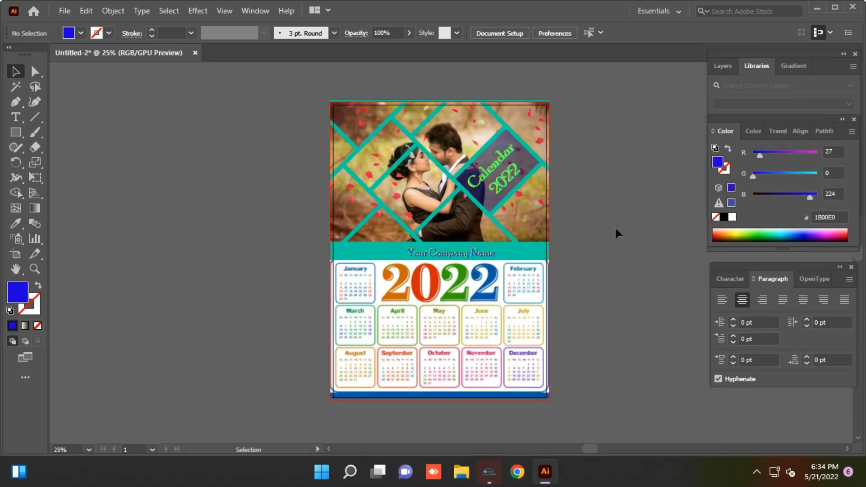
{"action": "key", "text": "Tab"}
{"action": "key", "text": "ctrl+plus"}
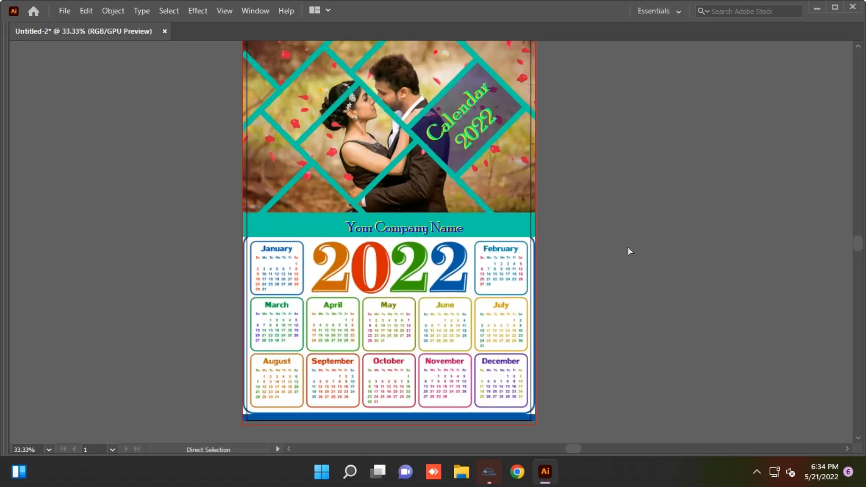
{"action": "left_click_drag", "start_coordinate": [723, 150], "coordinate": [743, 167]}
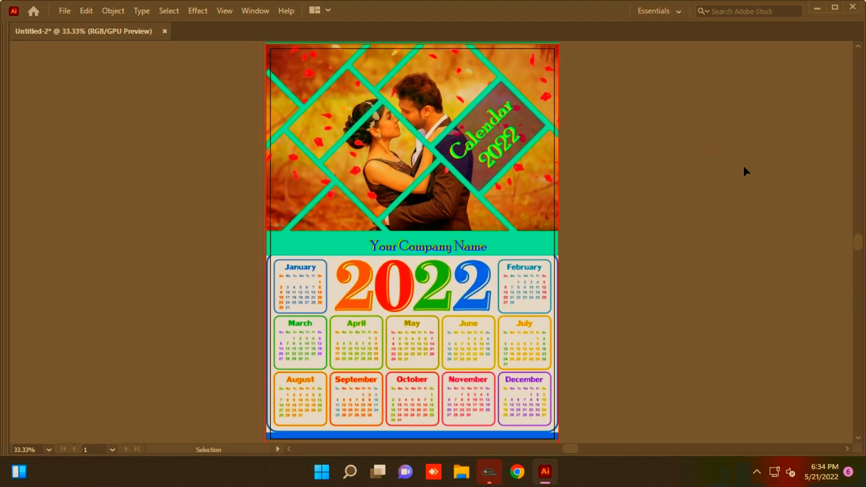